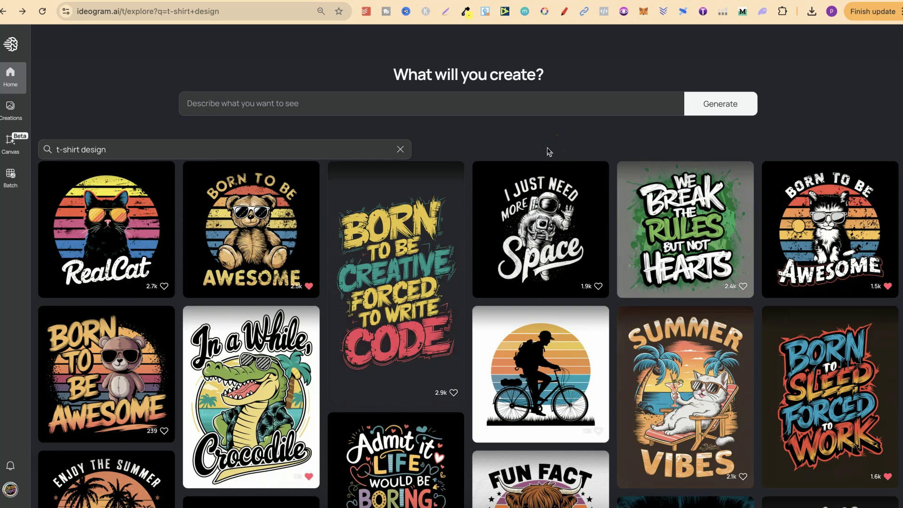
scroll(534, 261, "down", 3)
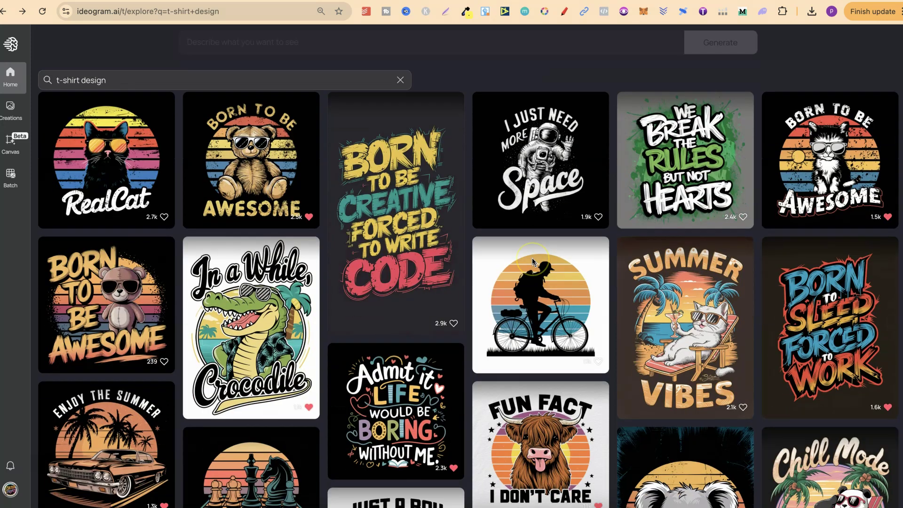
Step: Review the free 100 Ideogram Quote Graphic T-Shirt Prompts Gumroad page, then open Ideogram pricing
left_click(206, 111)
left_click(132, 73)
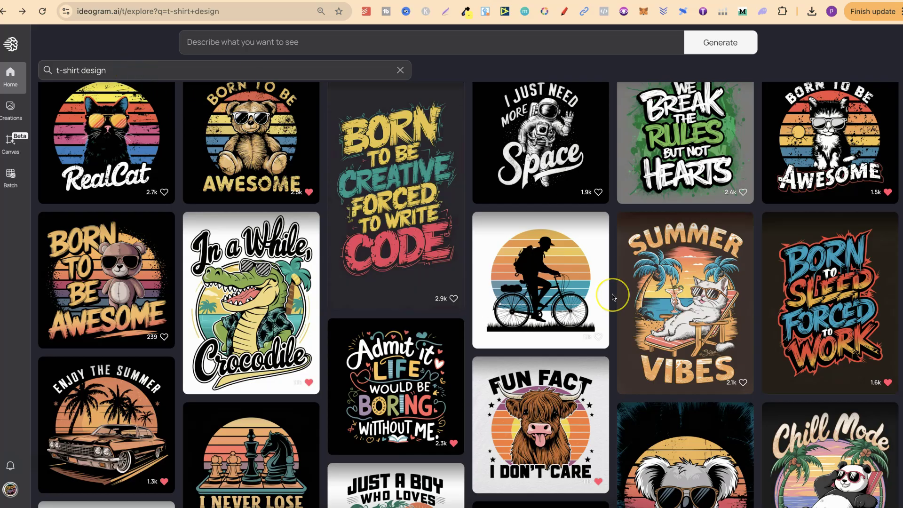
scroll(614, 294, "down", 5)
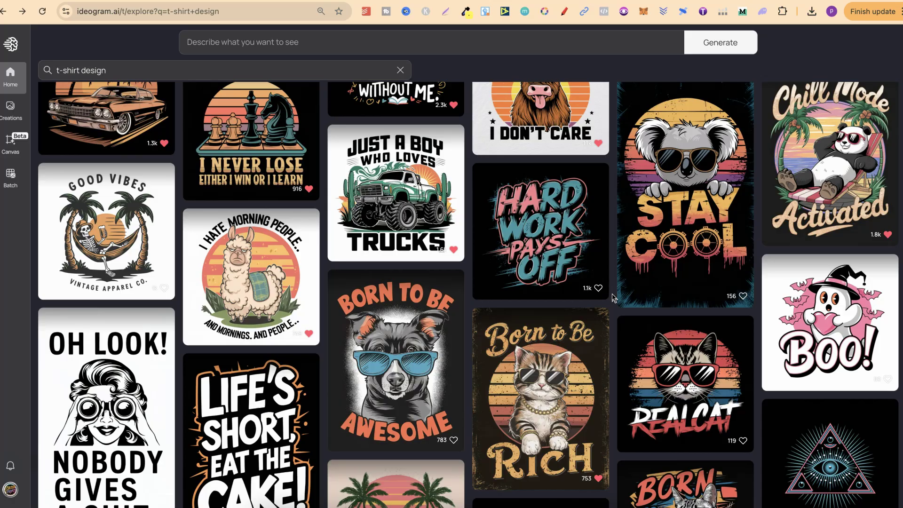
scroll(614, 298, "down", 2)
scroll(613, 298, "down", 1)
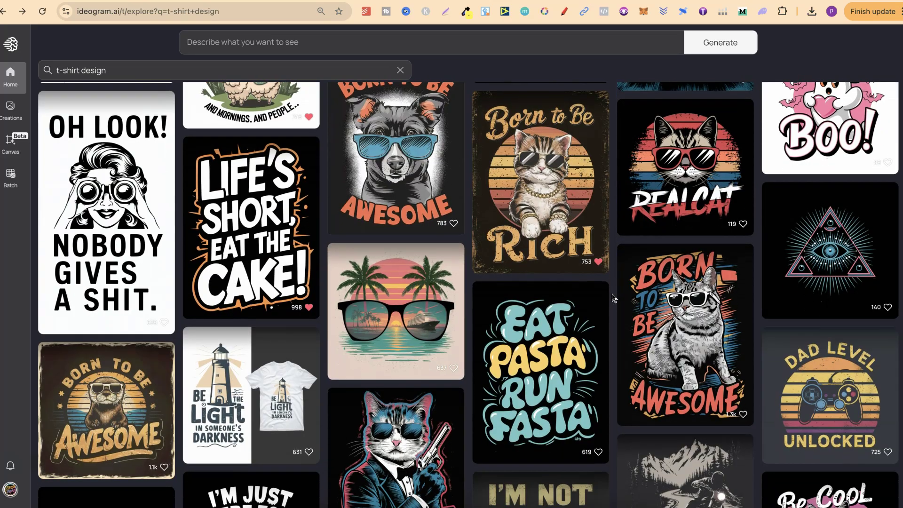
scroll(613, 298, "down", 1)
scroll(613, 297, "down", 2)
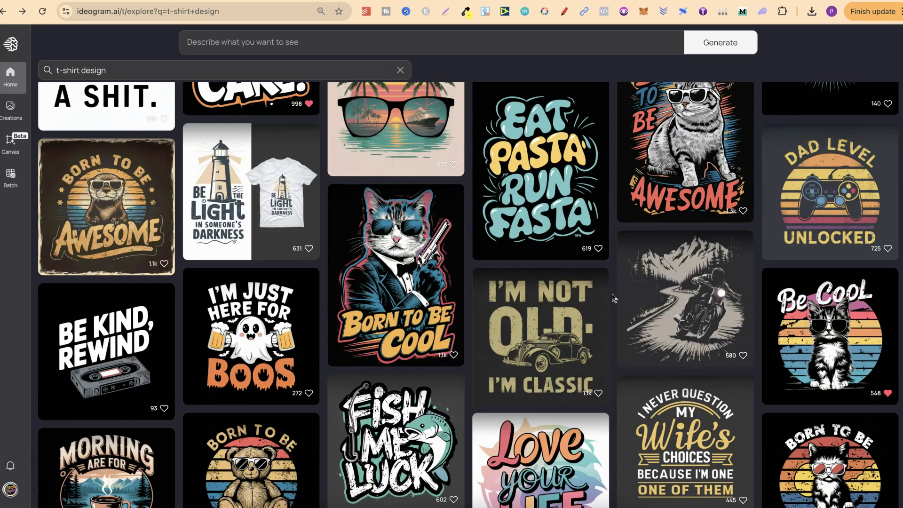
scroll(613, 299, "down", 3)
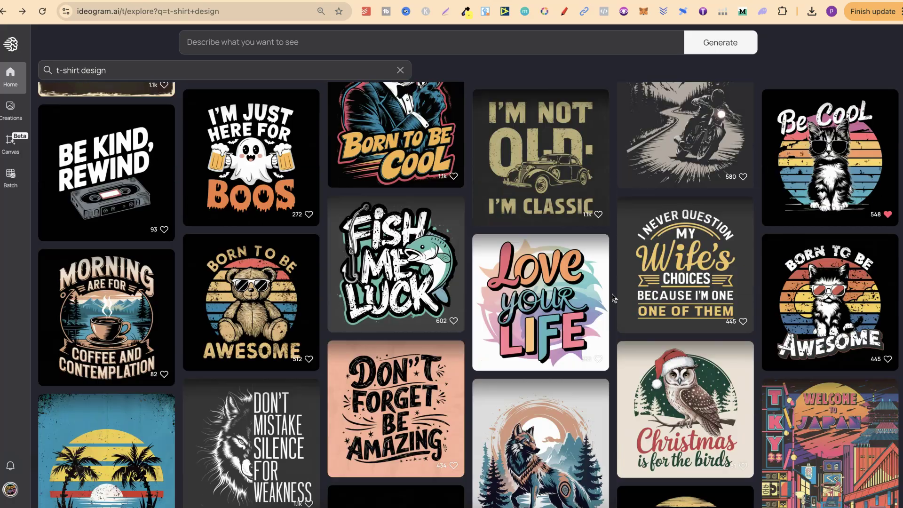
scroll(613, 297, "up", 3)
scroll(613, 297, "up", 10)
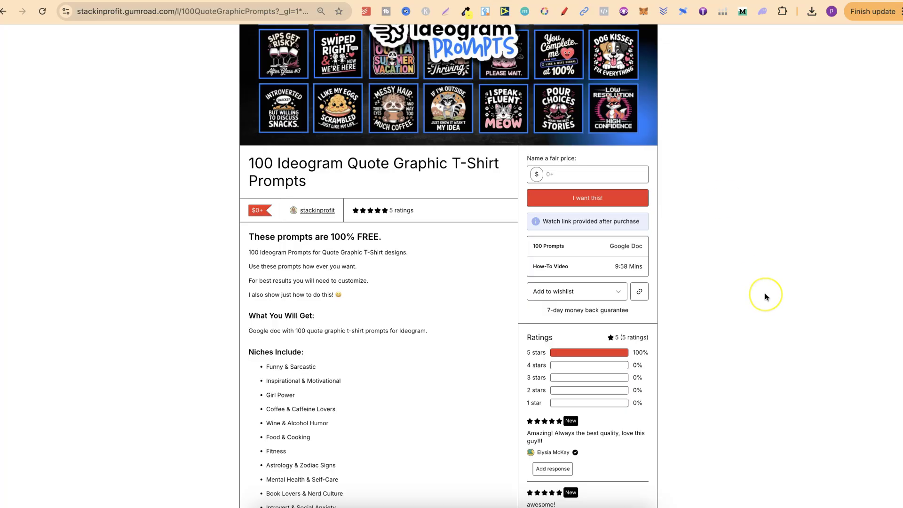
scroll(766, 297, "up", 3)
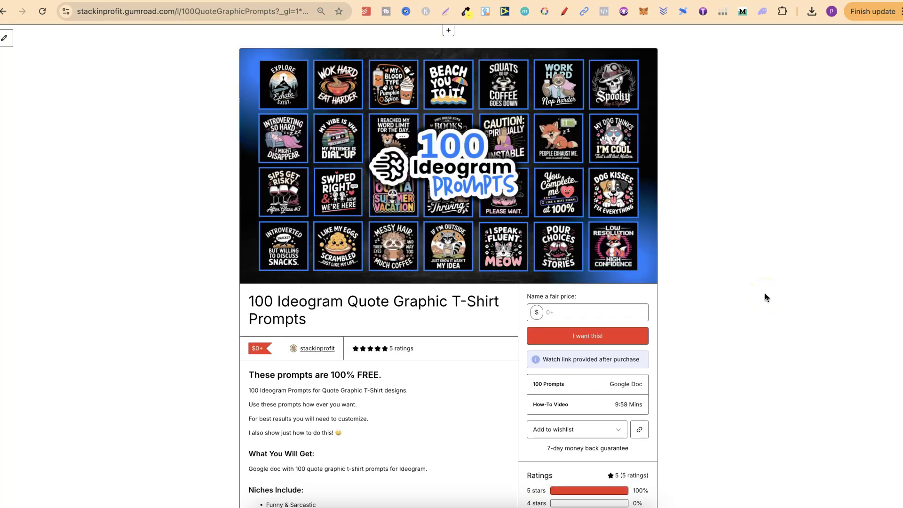
scroll(766, 297, "down", 2)
scroll(766, 298, "down", 3)
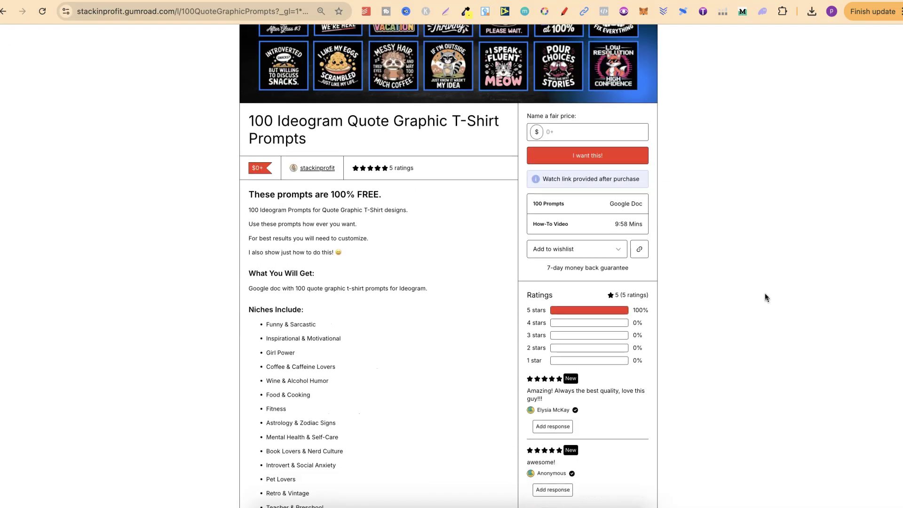
scroll(767, 297, "down", 2)
scroll(766, 297, "up", 2)
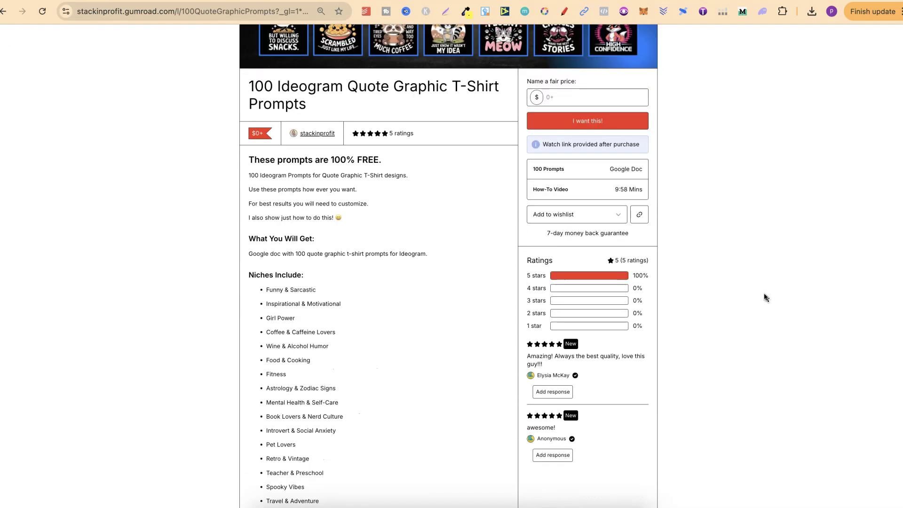
scroll(767, 297, "up", 3)
left_click(568, 312)
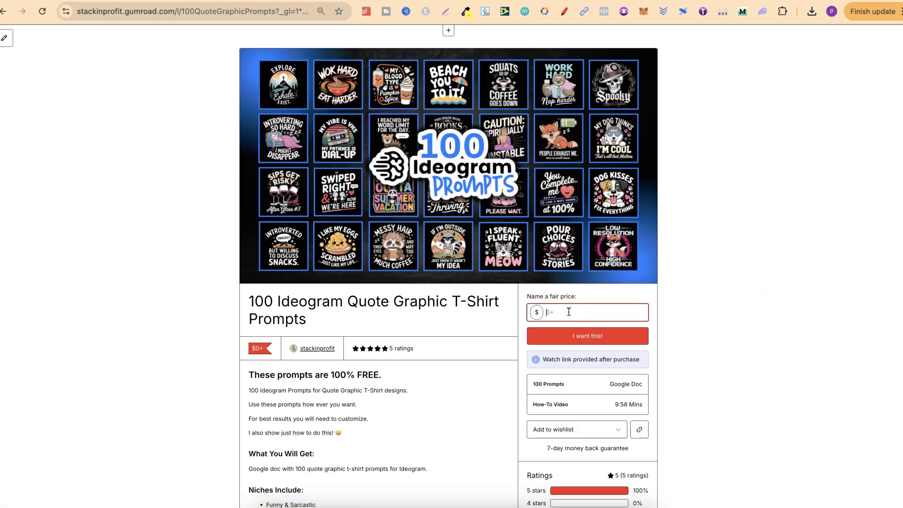
left_click(568, 0)
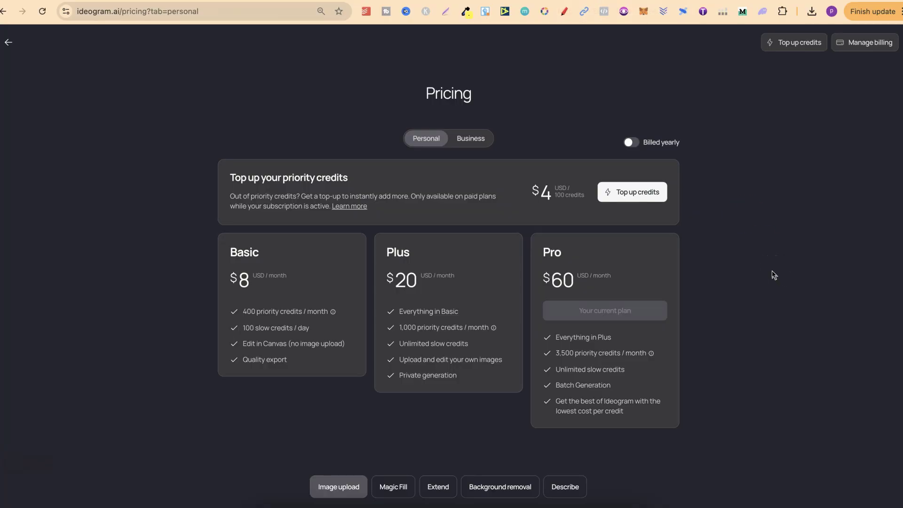
scroll(774, 275, "down", 1)
scroll(773, 275, "down", 1)
scroll(774, 275, "down", 3)
scroll(773, 275, "down", 4)
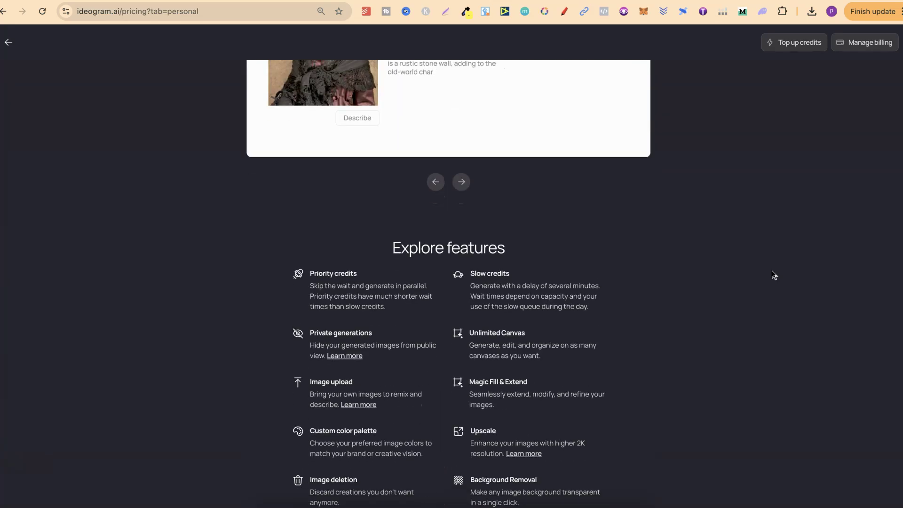
scroll(773, 275, "down", 3)
scroll(773, 276, "down", 1)
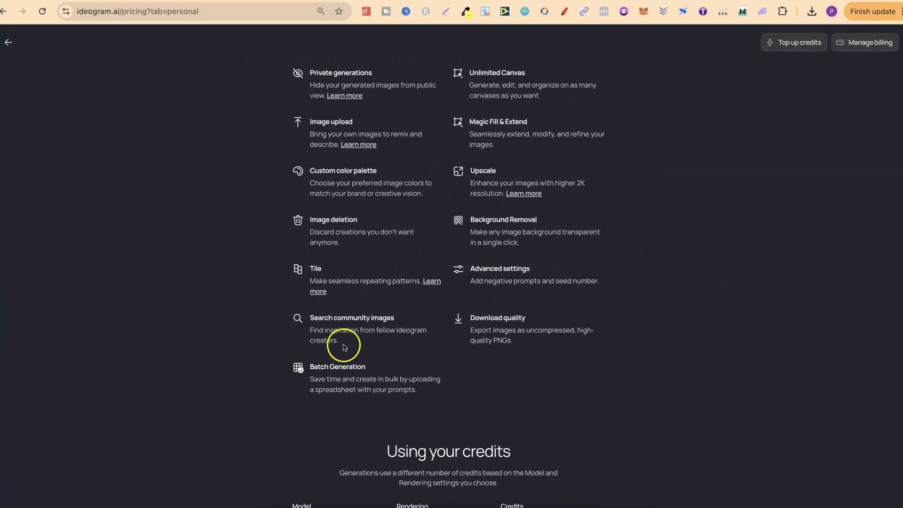
Step: Highlight the 'Search community images' feature and its description, then switch to the creator profile
double_click(319, 319)
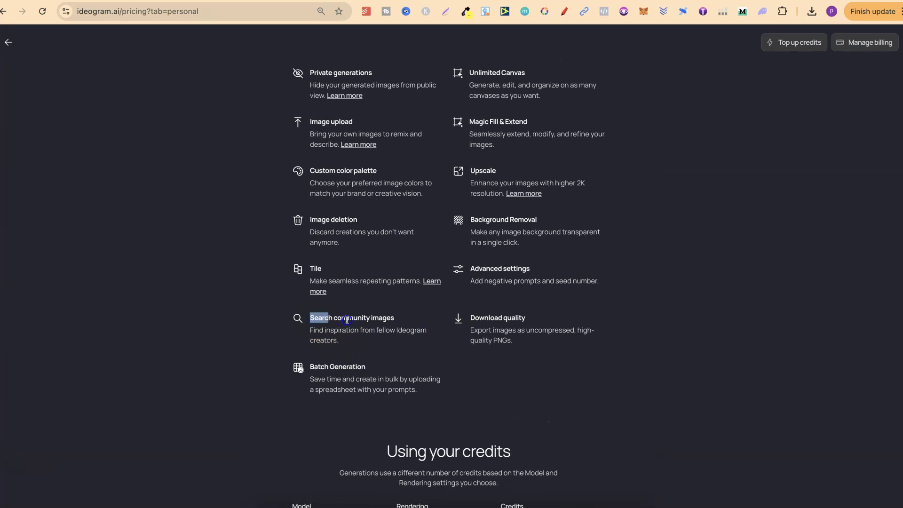
left_click_drag(347, 320, 401, 323)
left_click_drag(342, 342, 313, 330)
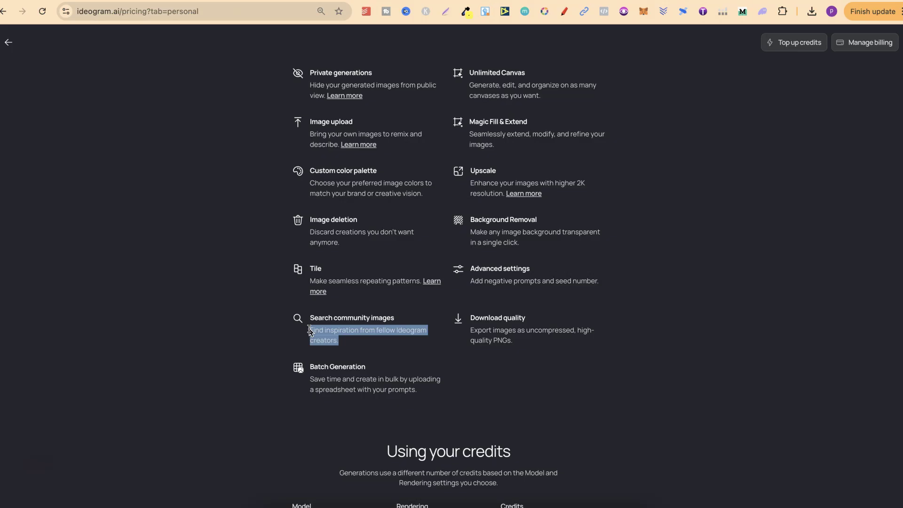
left_click(671, 0)
left_click(776, 166)
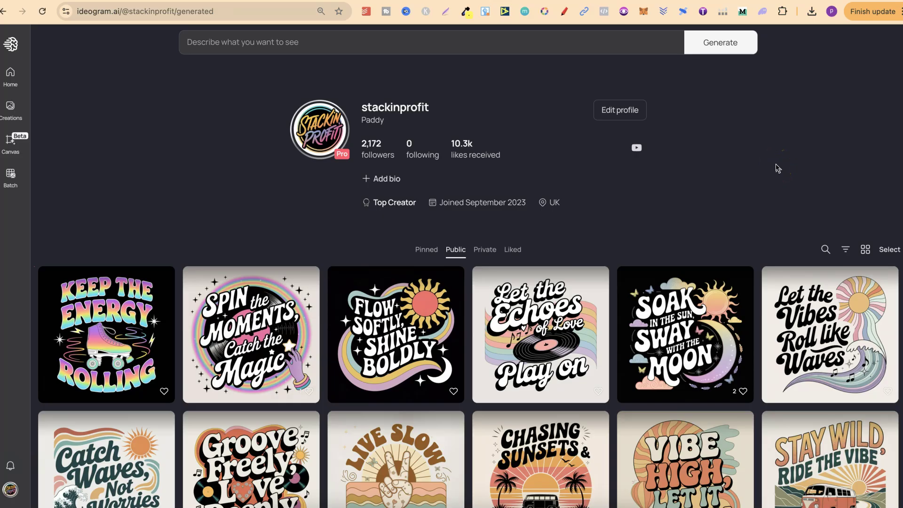
Step: Glance over the retro t-shirt profile gallery, then return to the Explore home feed
left_click(704, 192)
scroll(705, 192, "down", 3)
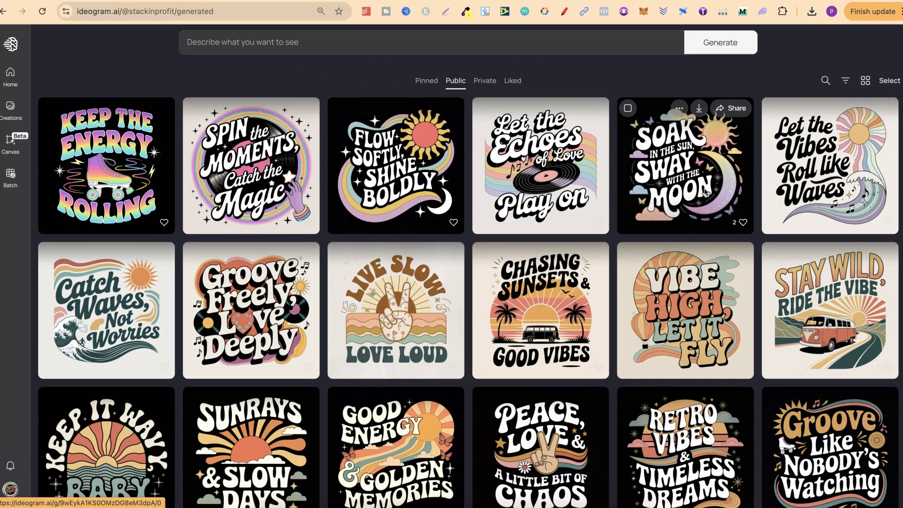
scroll(704, 192, "up", 1)
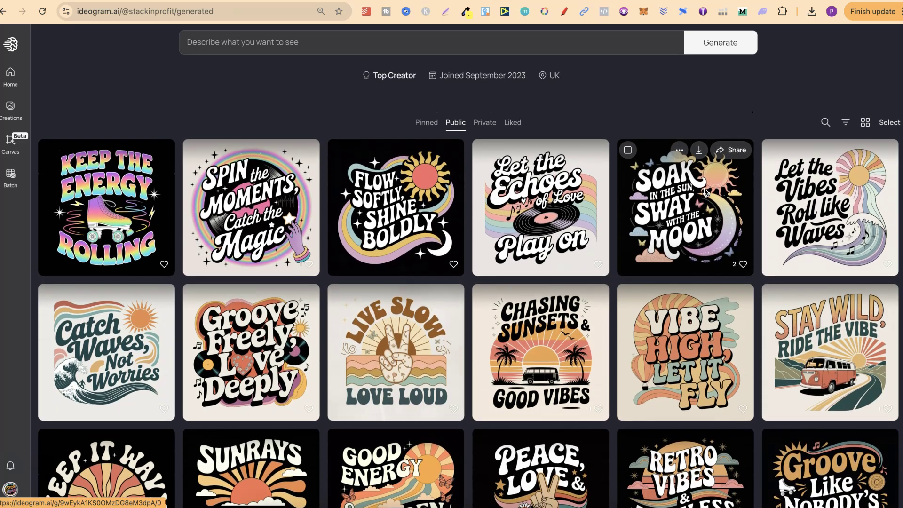
left_click(11, 75)
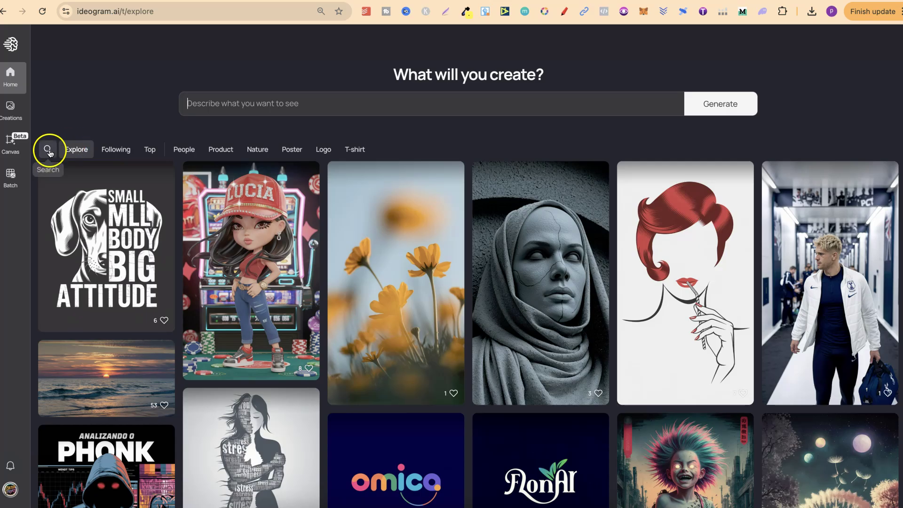
Step: Search Ideogram's community images for 't-shirt' to show retro quote tee designs
left_click(50, 153)
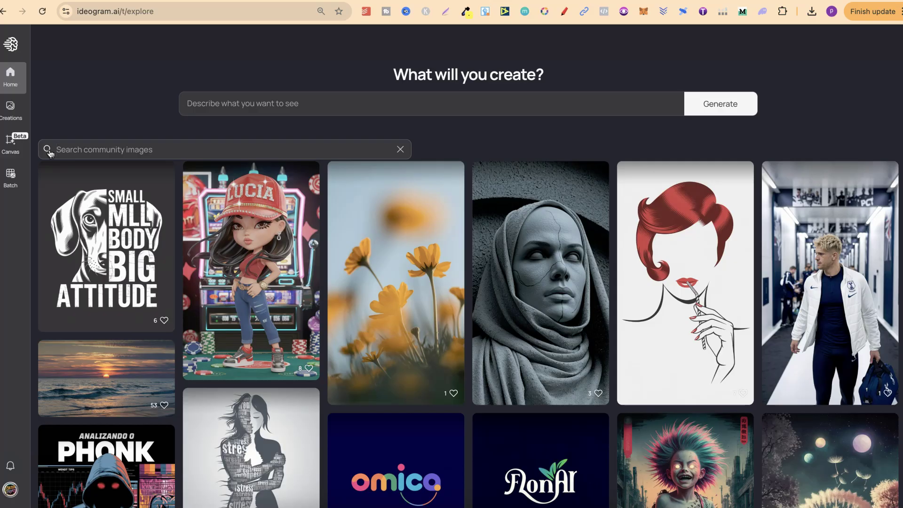
left_click(63, 148)
type("t-shirt")
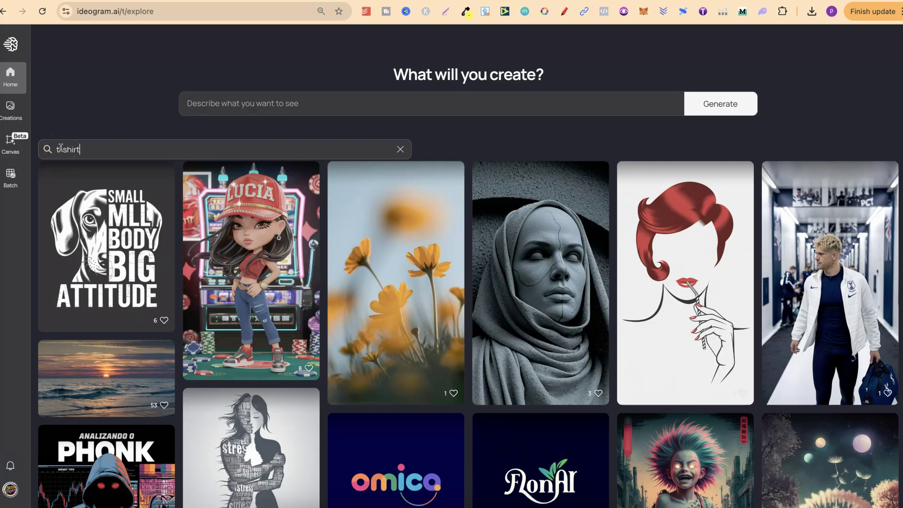
key("Return")
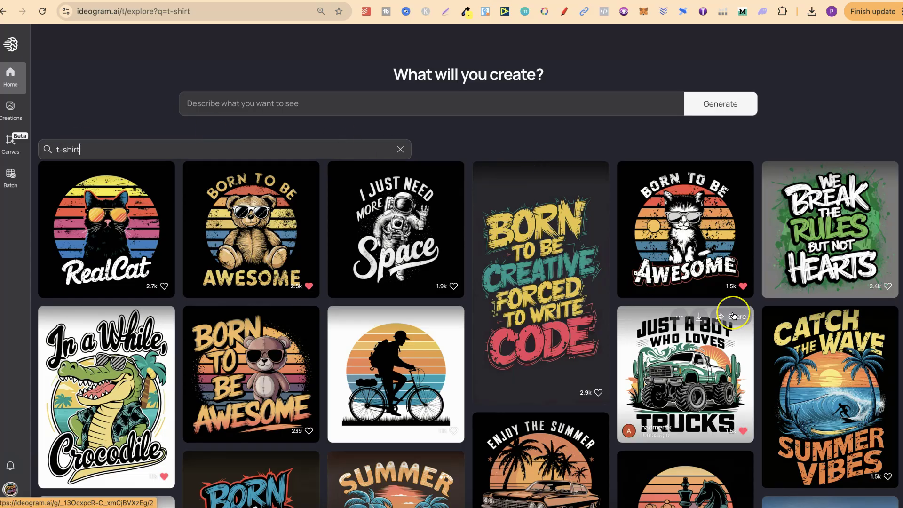
scroll(733, 315, "down", 3)
scroll(734, 315, "down", 2)
scroll(734, 316, "down", 2)
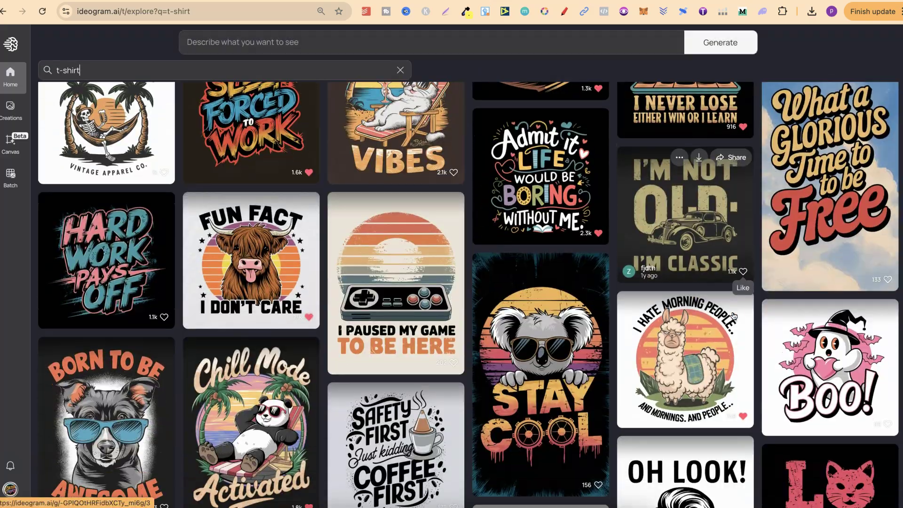
scroll(733, 315, "down", 3)
scroll(733, 316, "down", 2)
scroll(734, 316, "down", 2)
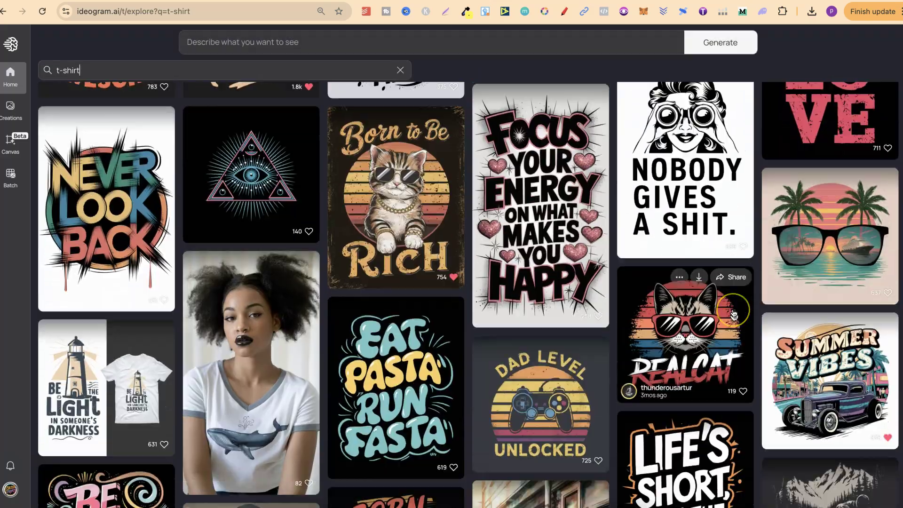
scroll(733, 316, "down", 3)
scroll(734, 315, "down", 1)
scroll(734, 315, "down", 1)
scroll(733, 315, "down", 3)
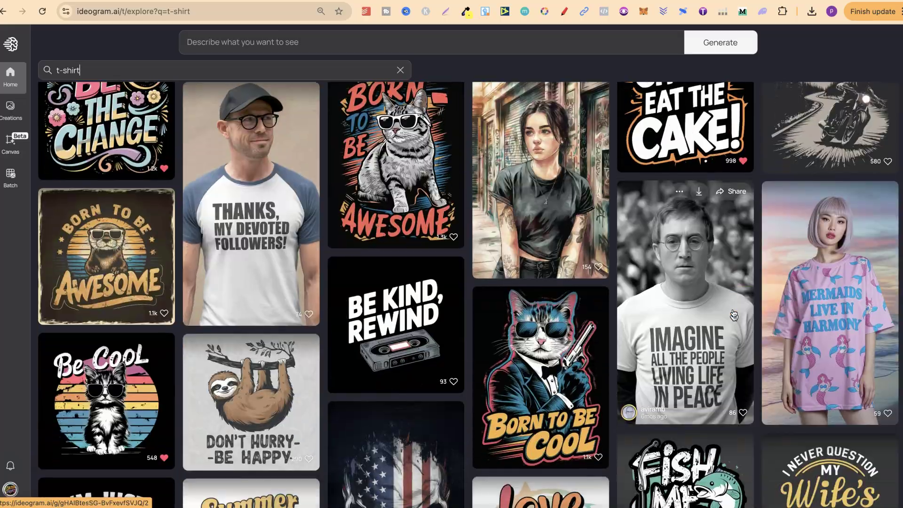
scroll(734, 315, "down", 2)
scroll(734, 315, "down", 1)
scroll(734, 315, "down", 3)
scroll(734, 316, "down", 2)
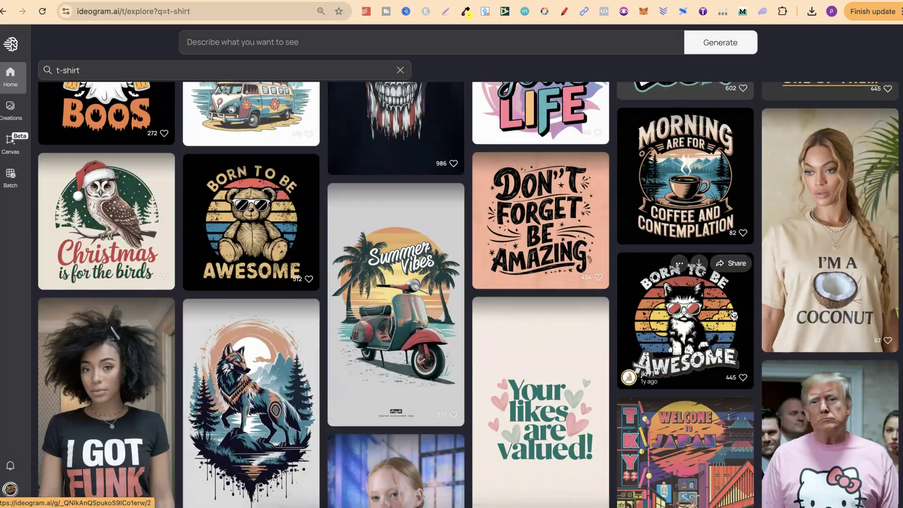
scroll(734, 315, "down", 4)
scroll(734, 316, "down", 1)
scroll(734, 315, "up", 5)
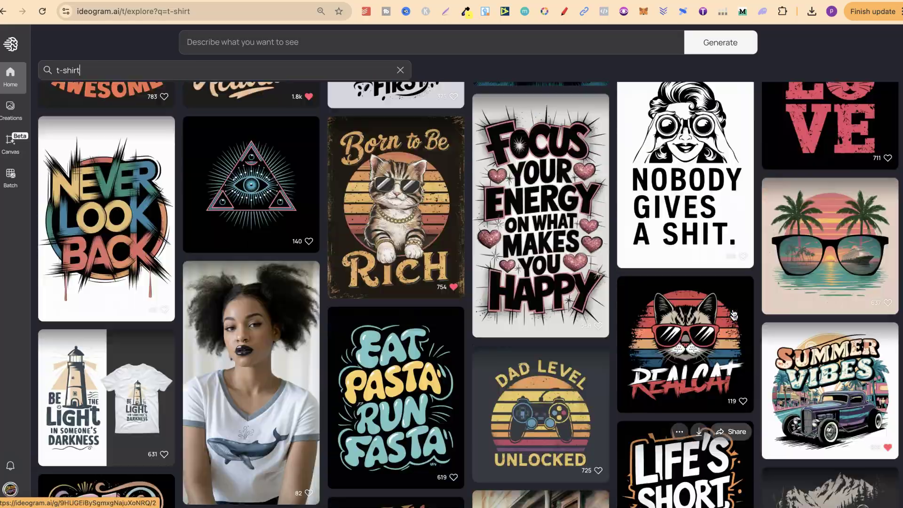
scroll(733, 315, "up", 5)
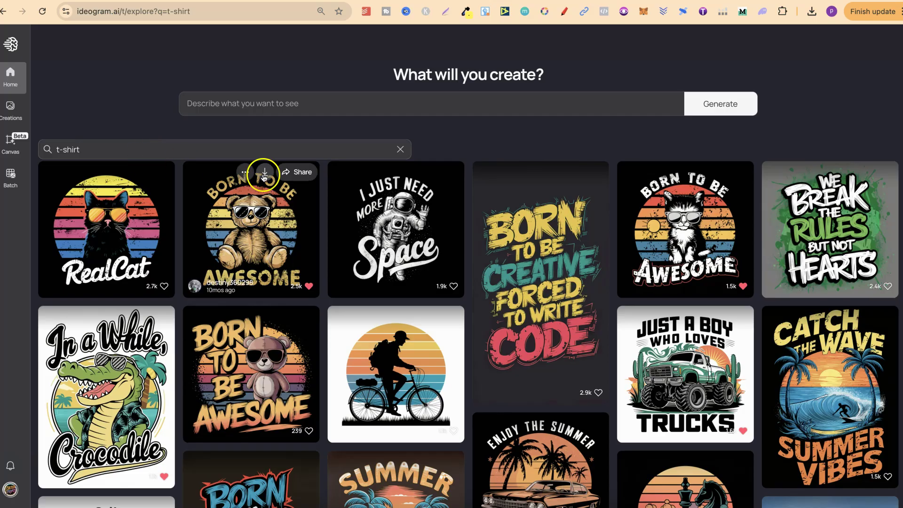
mouse_move(829, 396)
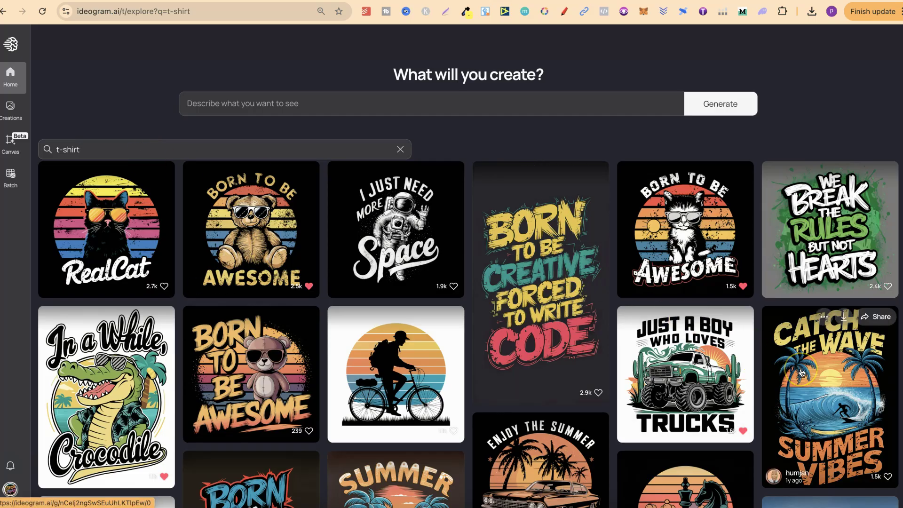
scroll(800, 371, "down", 5)
scroll(801, 372, "down", 1)
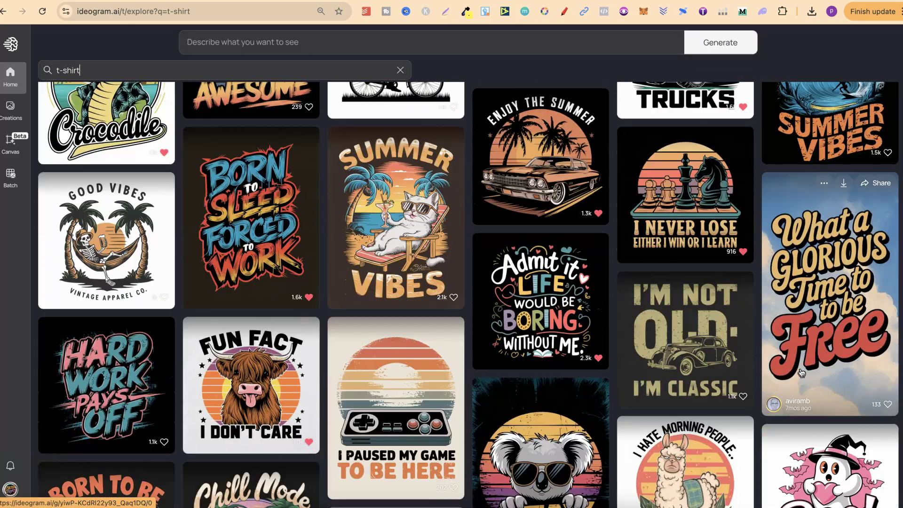
scroll(800, 371, "down", 3)
scroll(637, 326, "down", 2)
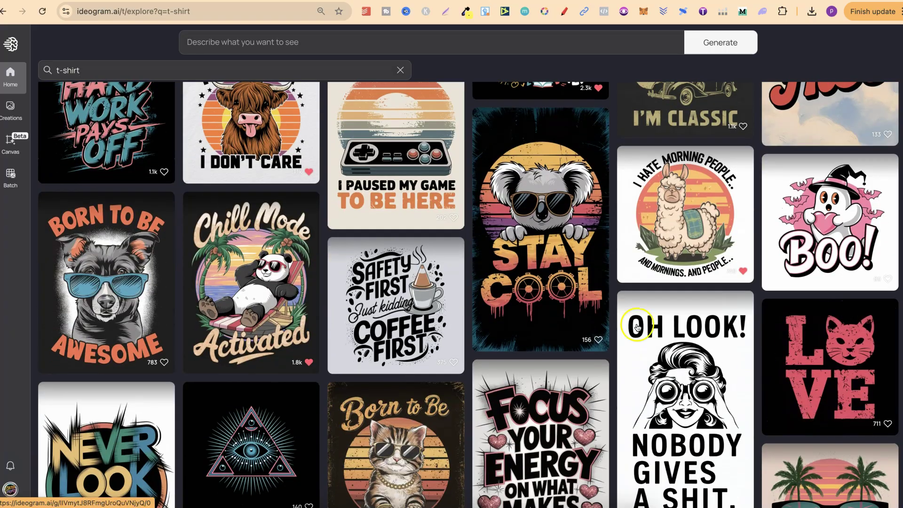
Step: Open the Chill Mode Activated panda image and copy its full, expanded prompt text
left_click(227, 285)
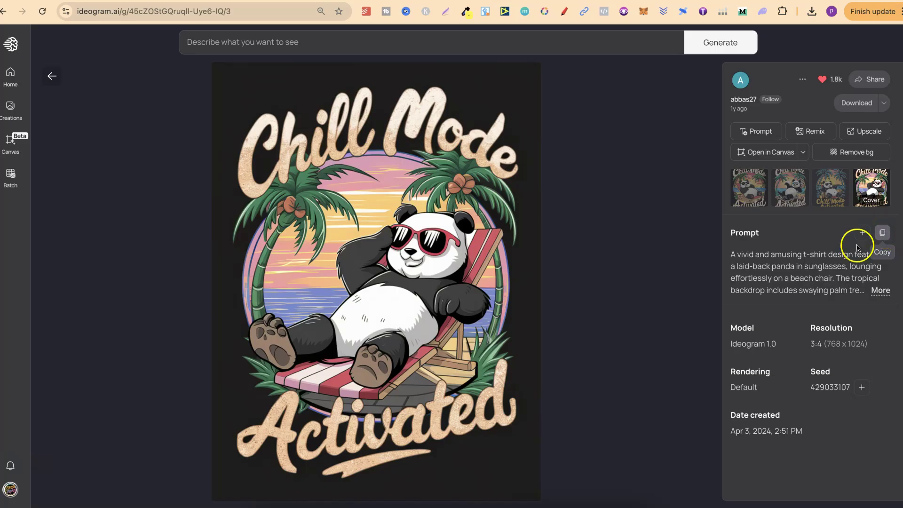
left_click(879, 291)
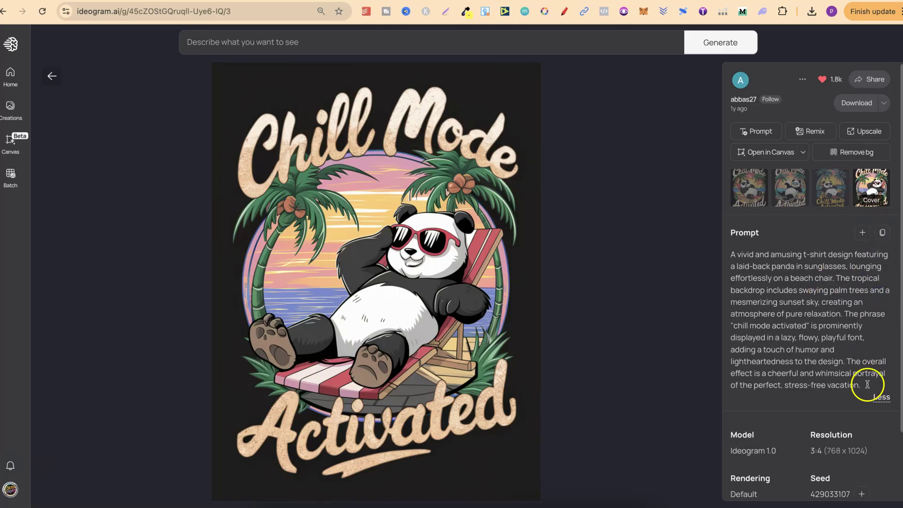
left_click_drag(863, 385, 702, 251)
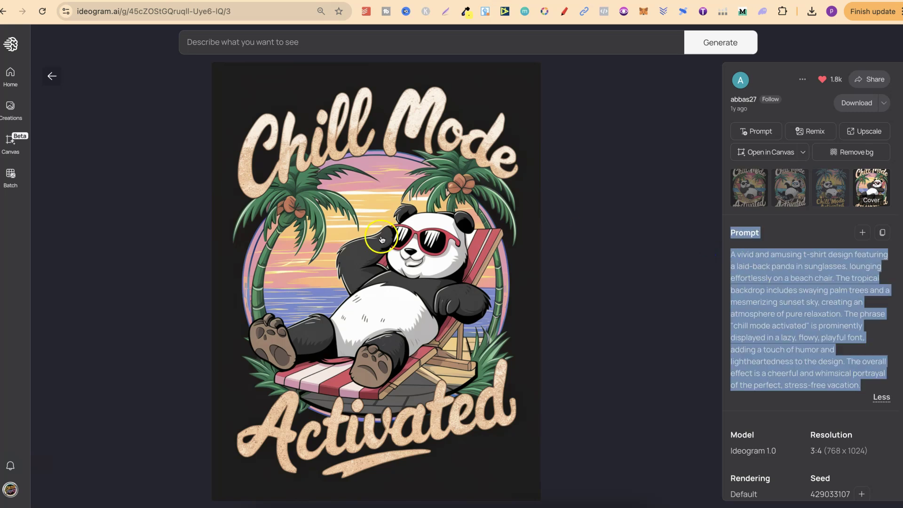
left_click(884, 235)
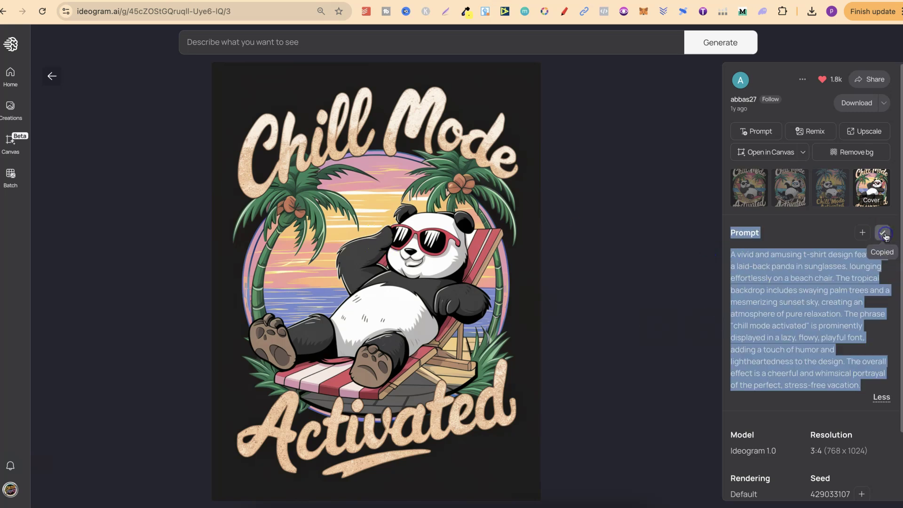
Step: Send ChatGPT the request to keep the prompt structure but change the quote and animal
left_click(728, 3)
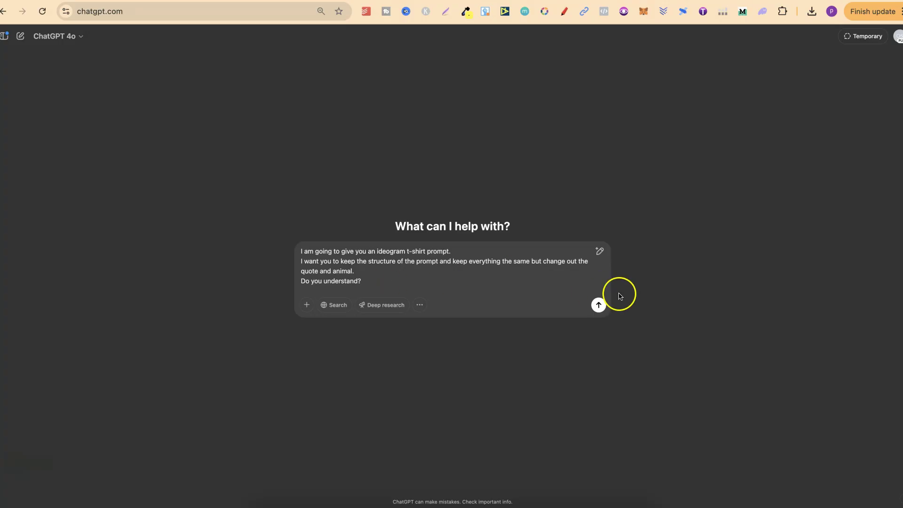
left_click(599, 305)
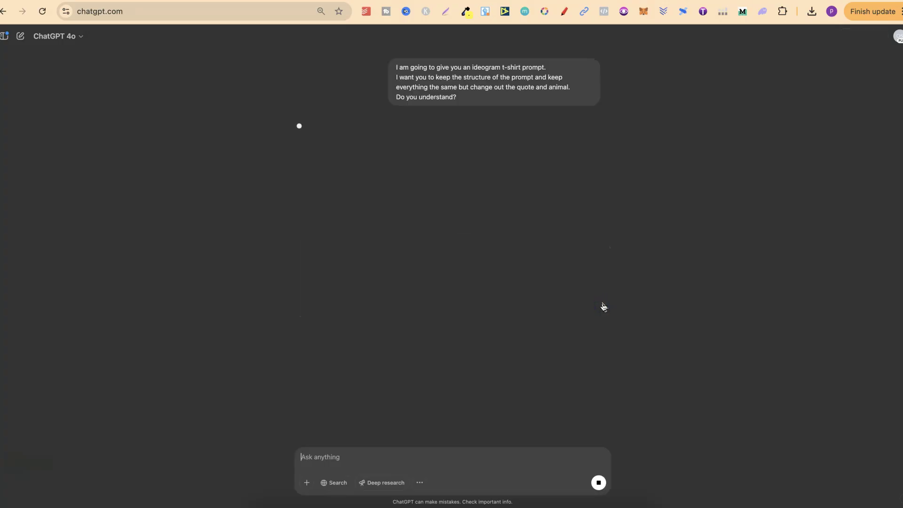
left_click_drag(397, 96, 463, 99)
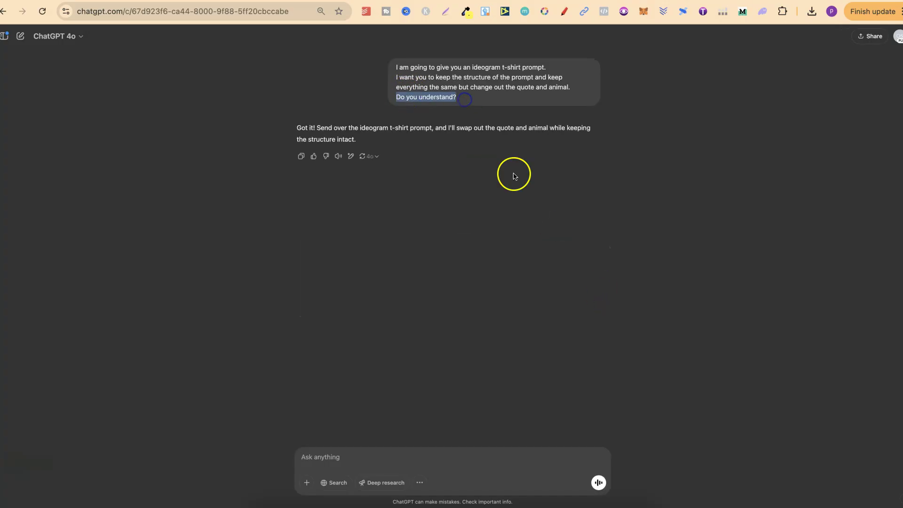
left_click(516, 208)
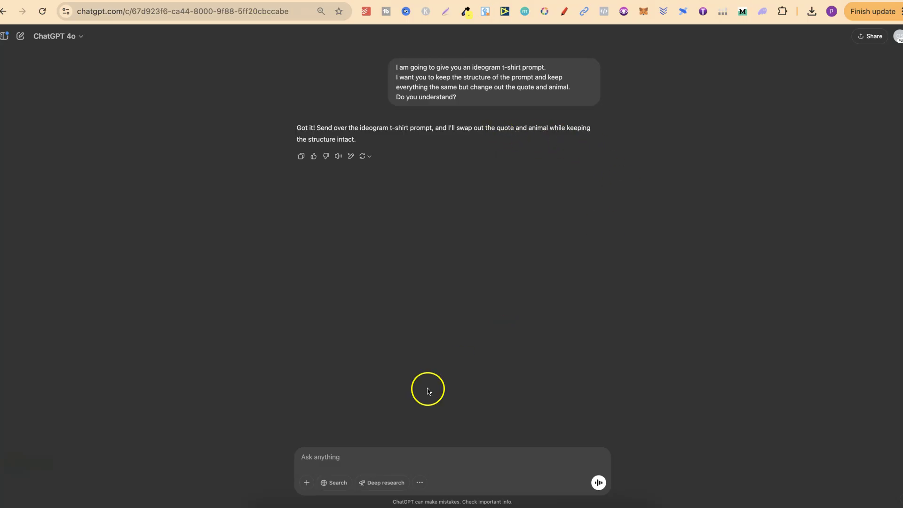
Step: Paste the panda prompt into ChatGPT and send it for rewriting
left_click(329, 458)
type("A vivid and amusing t-shirt design featuring a laid-back panda in sunglasses, lounging effortlessly on a beach chair. The tropical backdrop includes swaying palm trees and a mesmerizing sunset sky, creating an atmosphere of pure relaxation. The phrase \"chill mode activated\" is prominently displayed in a lazy, flowy, playful font, adding a touch of humor and lightheartedness to the design. The overall effect is a cheerful and whimsical portrayal of the perfect, stress-free vacation.")
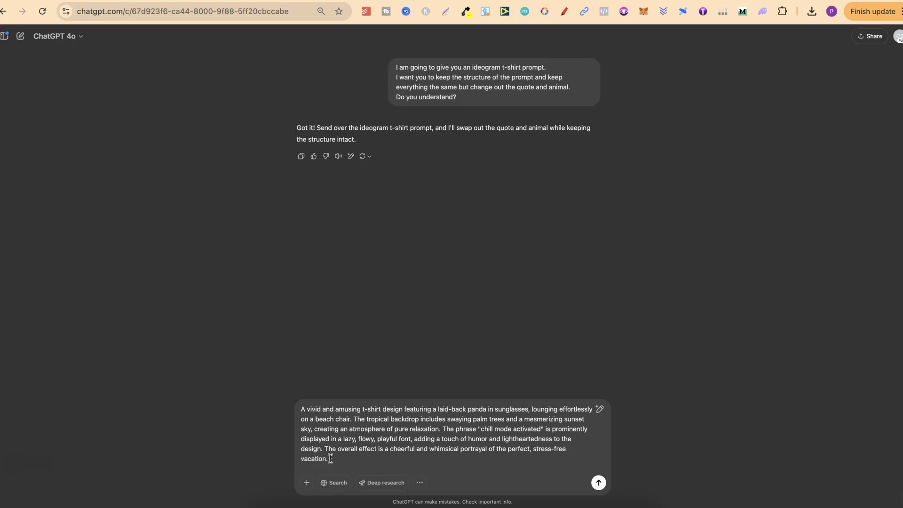
key("Return")
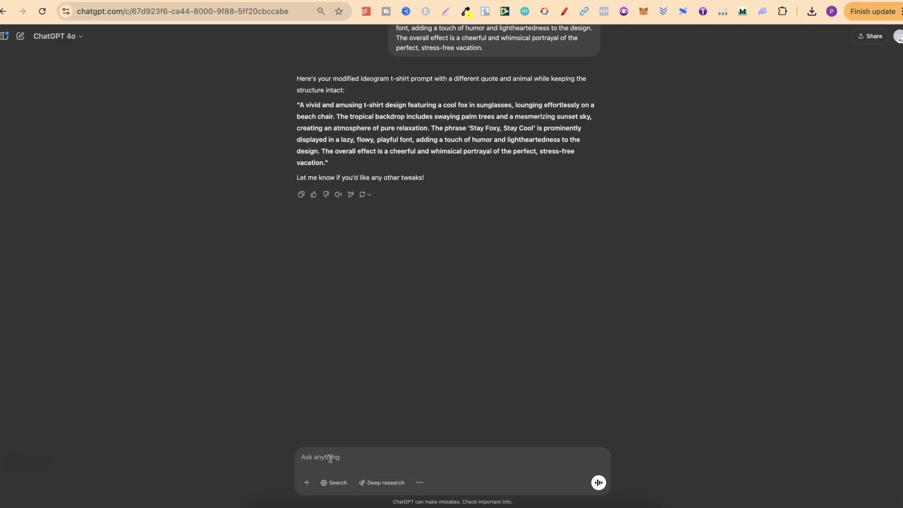
Step: Copy ChatGPT's rewritten sunglasses-fox prompt reading 'Stay Foxy, Stay Cool'
left_click(459, 280)
left_click_drag(470, 128, 534, 129)
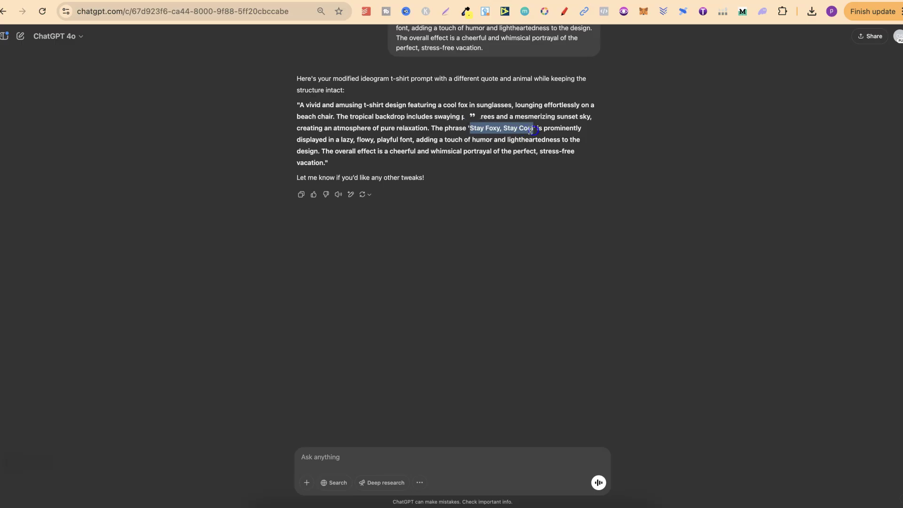
left_click(363, 175)
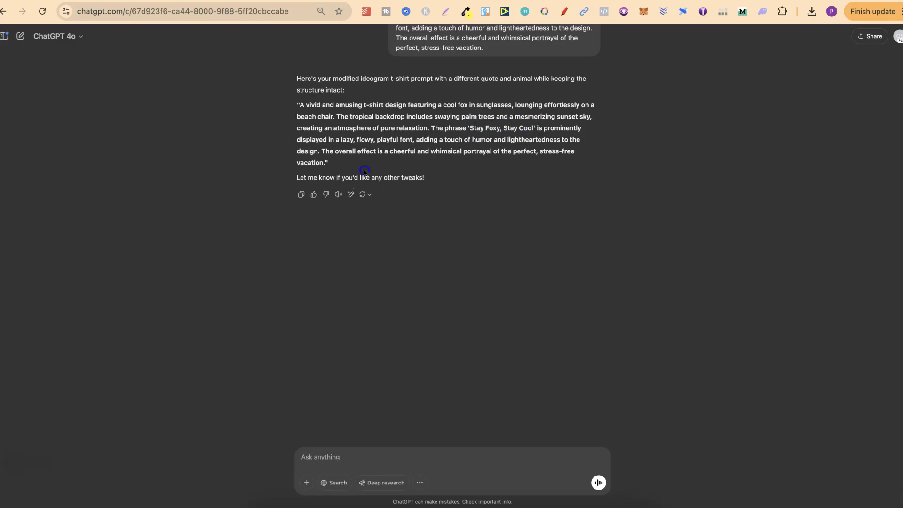
left_click_drag(325, 165, 301, 110)
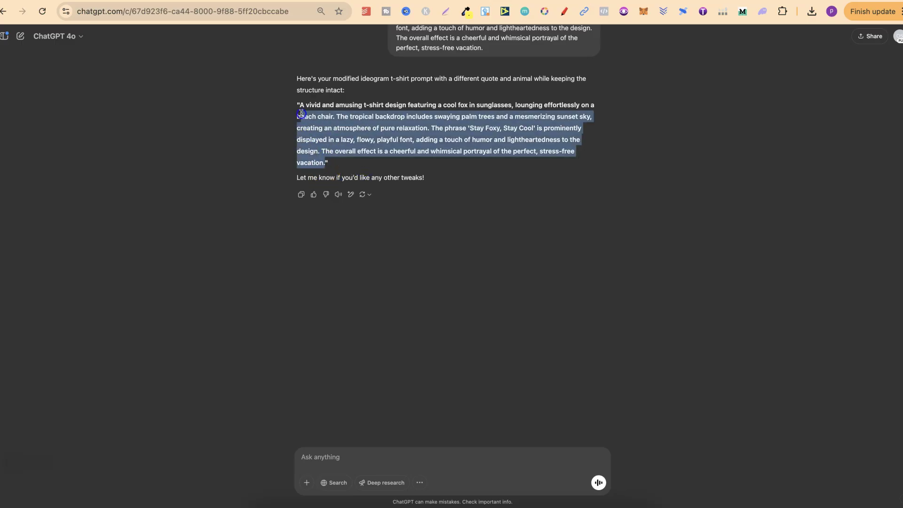
right_click(375, 117)
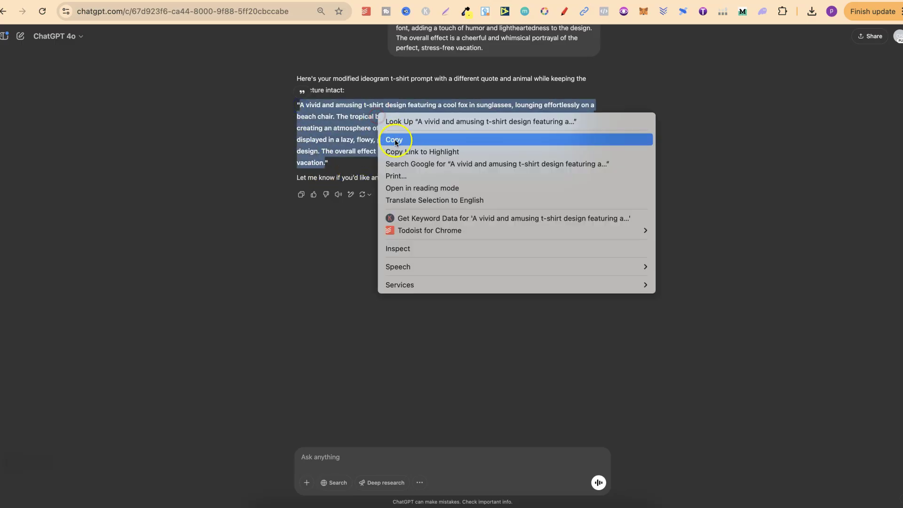
left_click(394, 139)
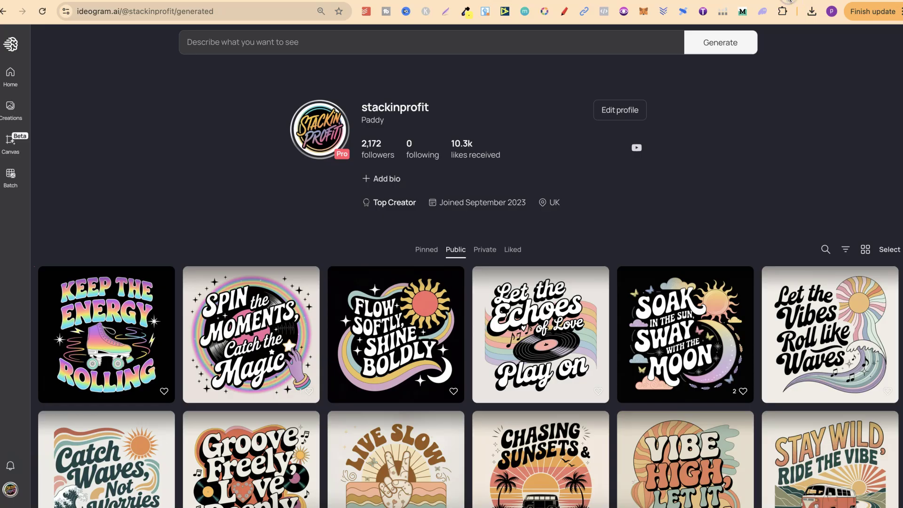
Step: Paste the fox prompt into Ideogram's description field and generate four designs
left_click(305, 45)
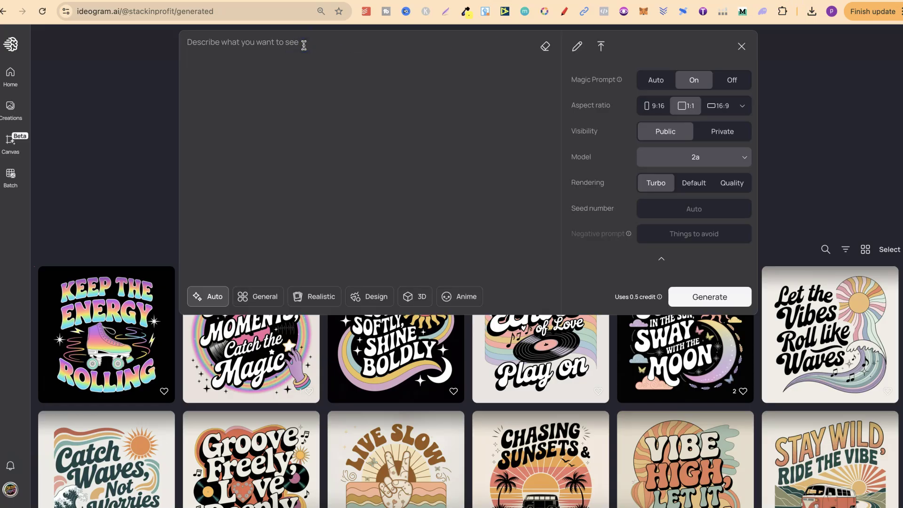
key("ctrl+v")
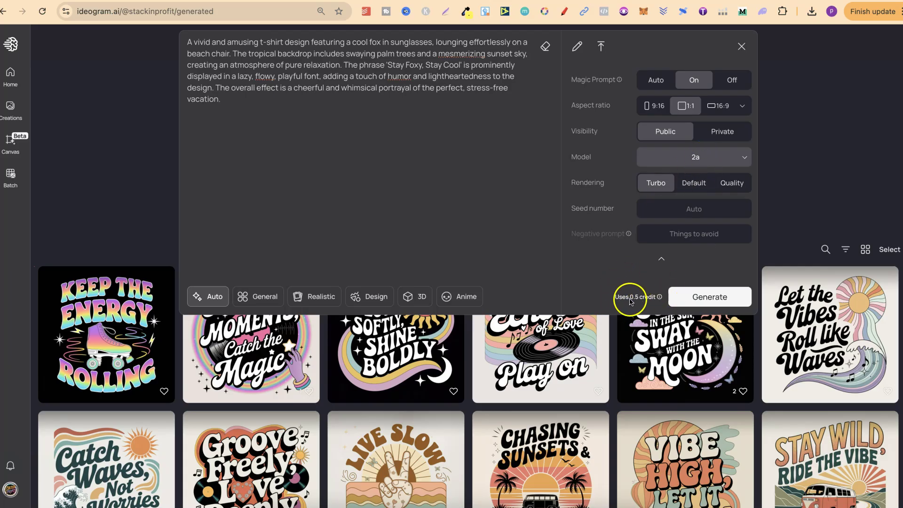
left_click(700, 296)
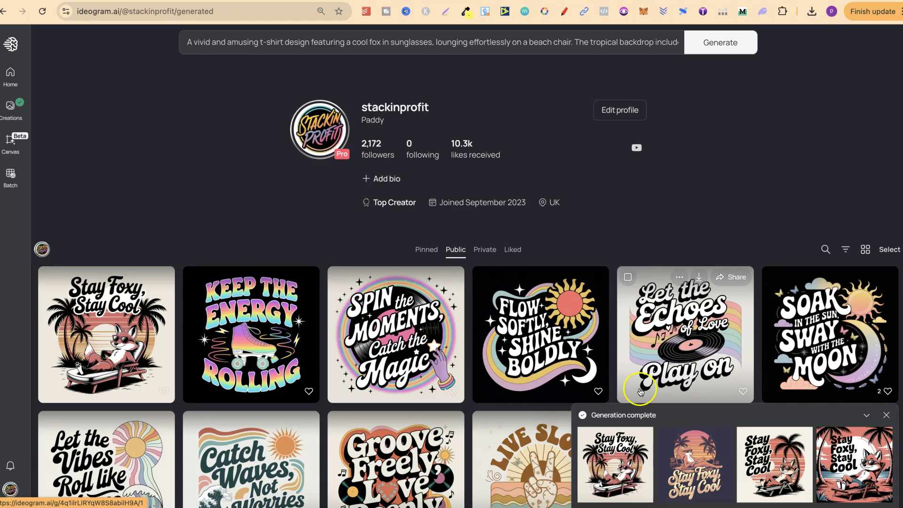
mouse_move(685, 334)
scroll(682, 351, "down", 2)
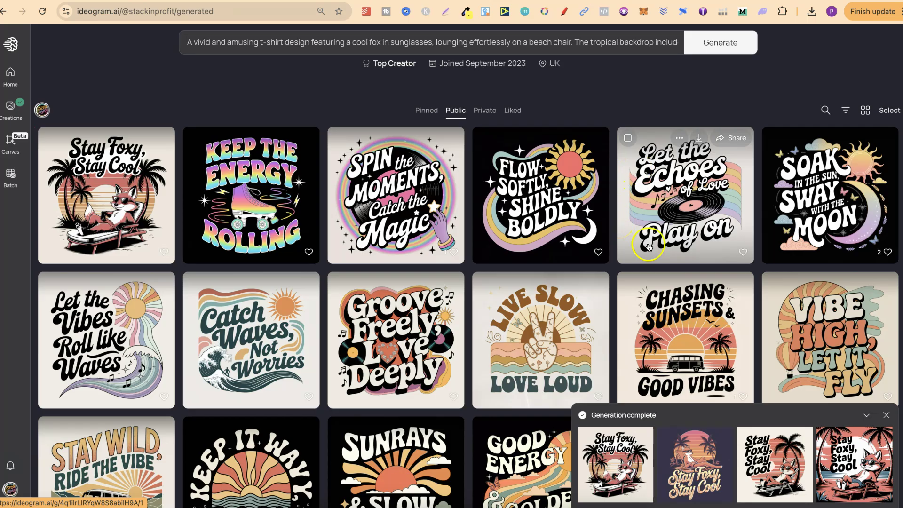
scroll(648, 253, "down", 1)
scroll(648, 253, "down", 3)
scroll(648, 253, "down", 2)
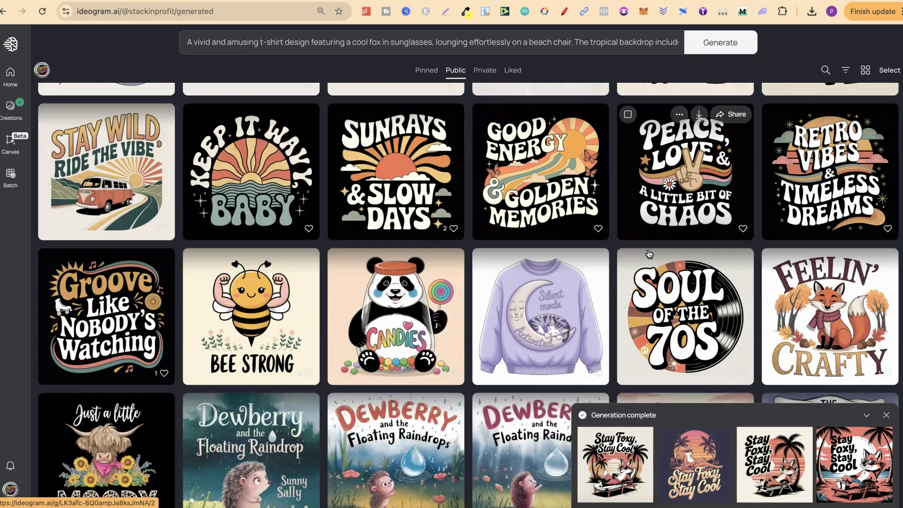
scroll(648, 253, "down", 5)
scroll(648, 253, "down", 3)
scroll(648, 253, "down", 3)
scroll(648, 253, "down", 3)
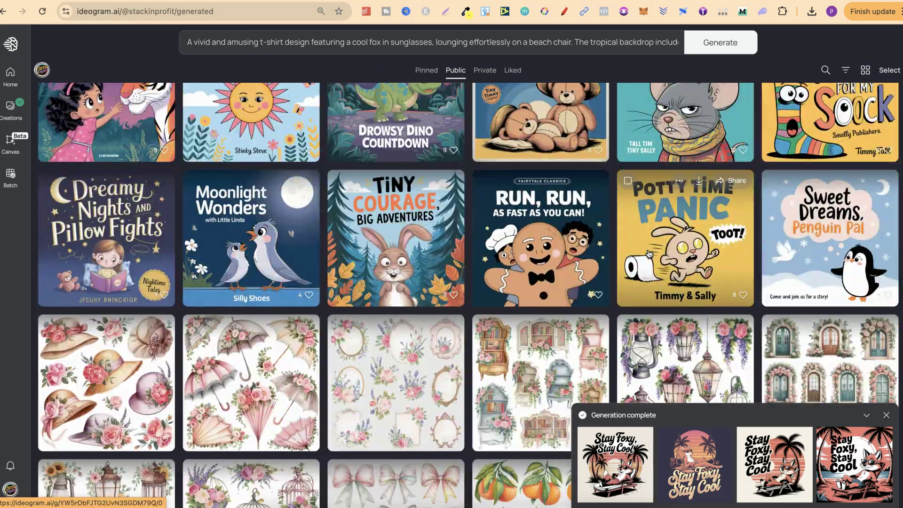
scroll(648, 253, "down", 2)
scroll(649, 253, "down", 3)
scroll(648, 252, "down", 1)
scroll(649, 253, "down", 3)
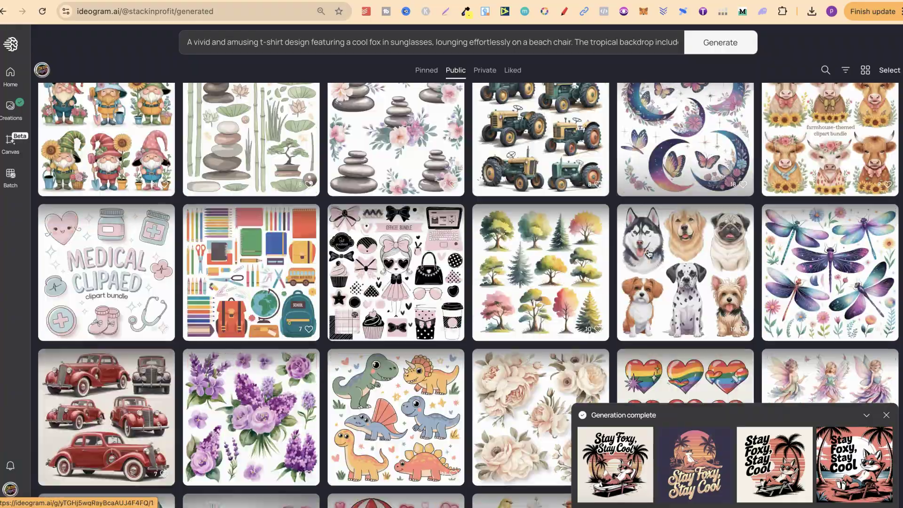
scroll(648, 253, "down", 2)
scroll(648, 253, "down", 2)
scroll(648, 253, "down", 5)
scroll(648, 253, "down", 1)
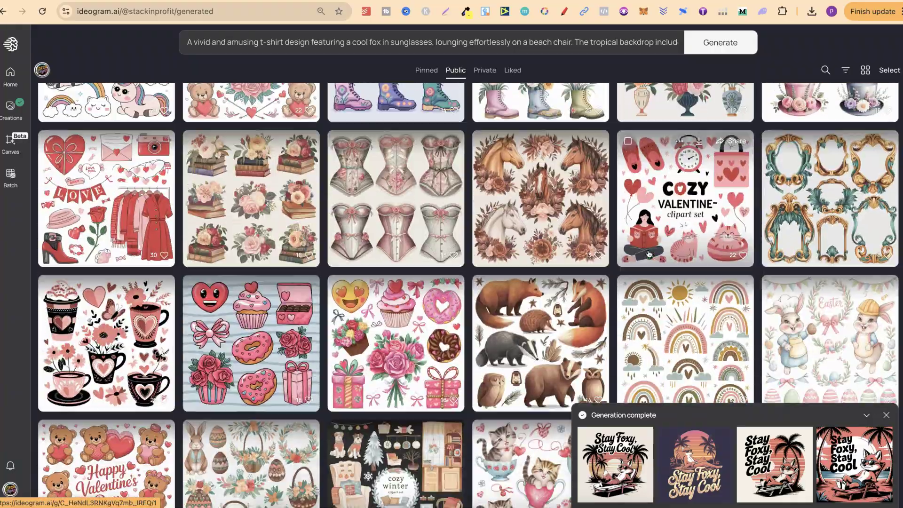
scroll(648, 253, "down", 4)
scroll(649, 253, "down", 5)
scroll(648, 252, "down", 3)
scroll(648, 253, "down", 4)
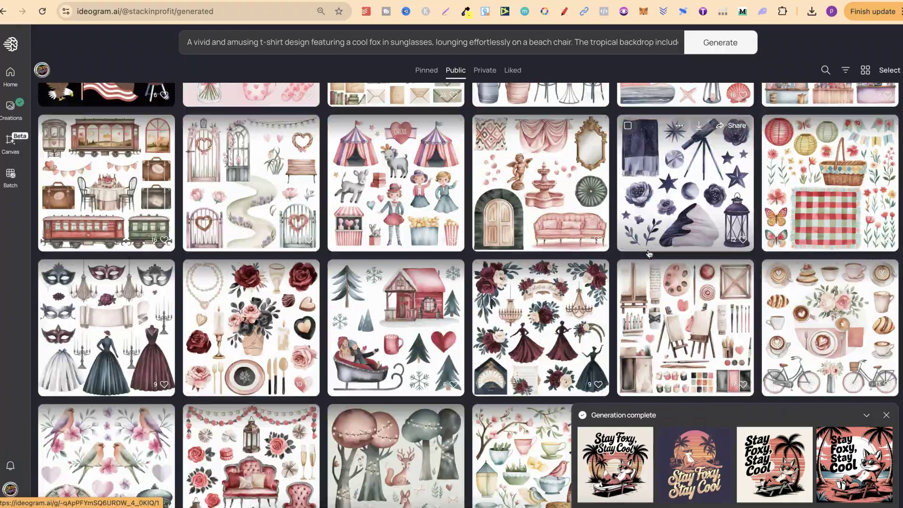
scroll(648, 252, "down", 5)
scroll(649, 253, "down", 2)
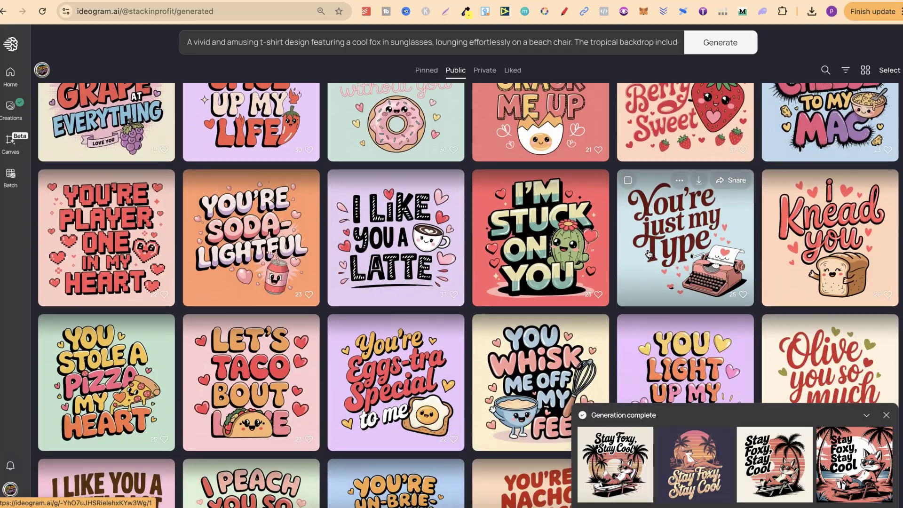
scroll(721, 257, "down", 2)
scroll(721, 257, "down", 2)
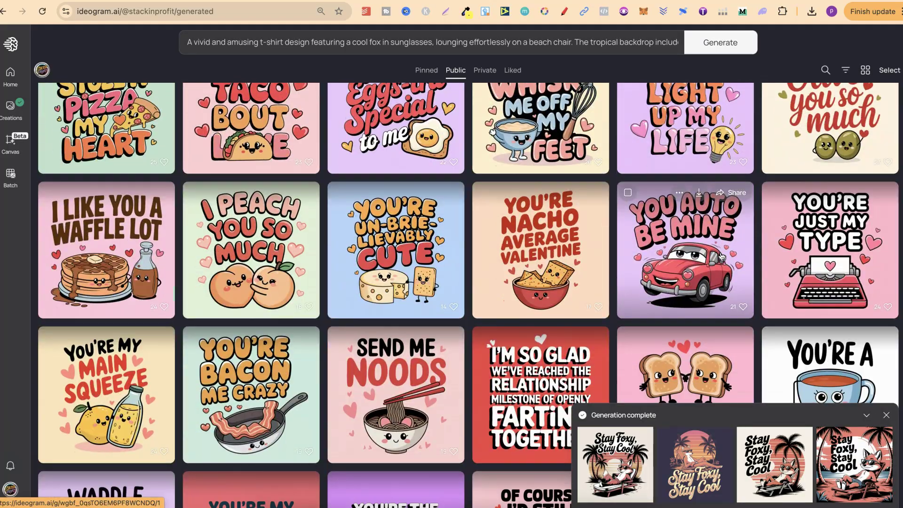
scroll(721, 257, "down", 1)
scroll(721, 257, "down", 4)
scroll(424, 239, "down", 3)
scroll(111, 229, "down", 1)
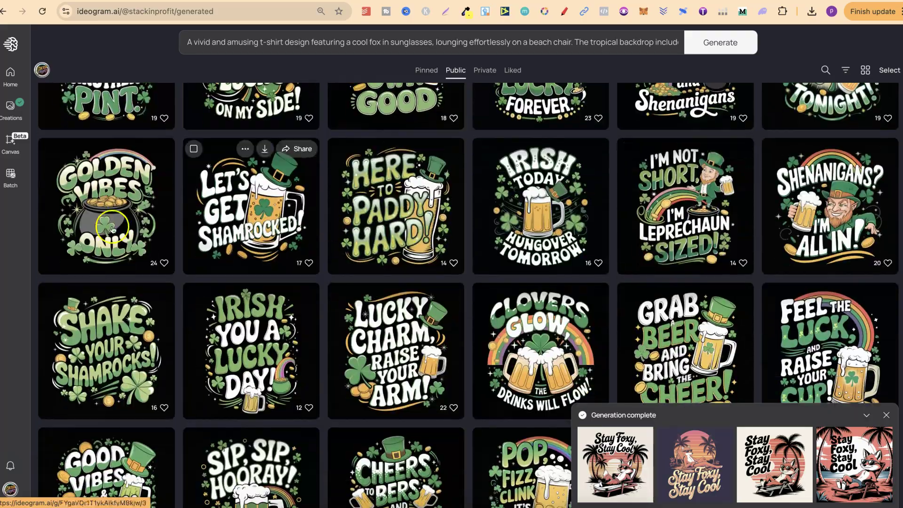
mouse_move(685, 350)
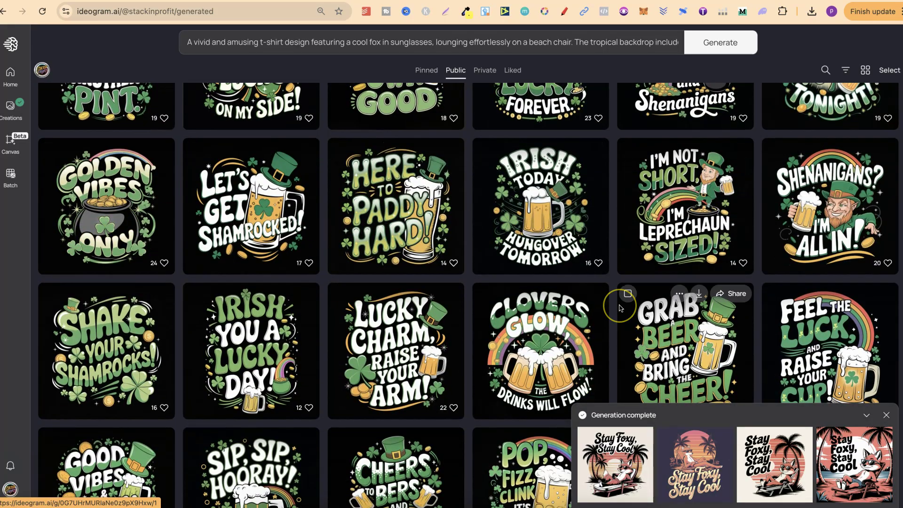
scroll(619, 307, "down", 5)
scroll(619, 307, "down", 5)
scroll(619, 308, "down", 3)
scroll(619, 308, "down", 2)
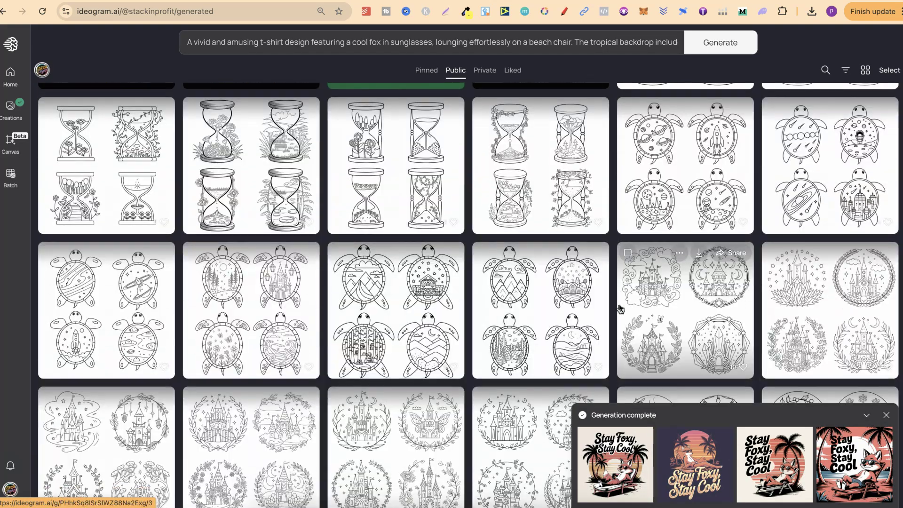
scroll(619, 308, "up", 10)
scroll(620, 309, "up", 10)
scroll(619, 310, "up", 10)
scroll(620, 311, "up", 10)
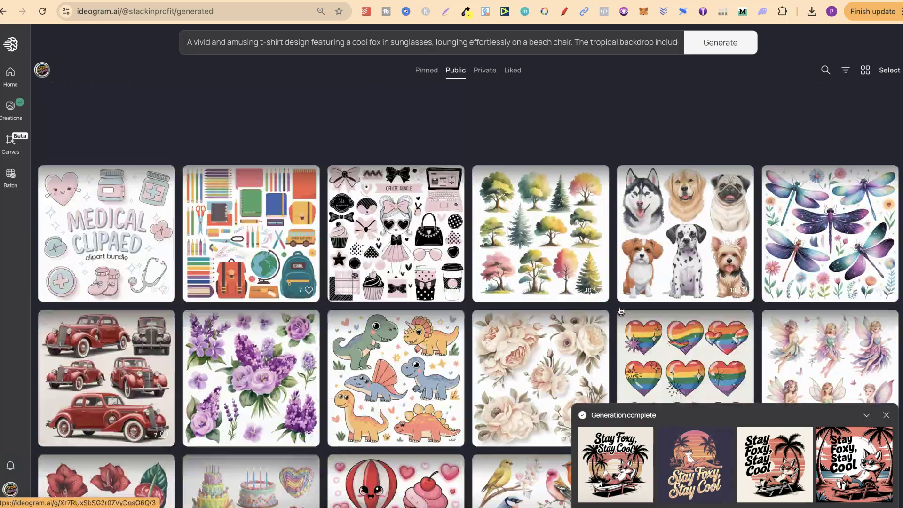
scroll(620, 310, "up", 10)
scroll(620, 310, "up", 10)
scroll(619, 310, "up", 1)
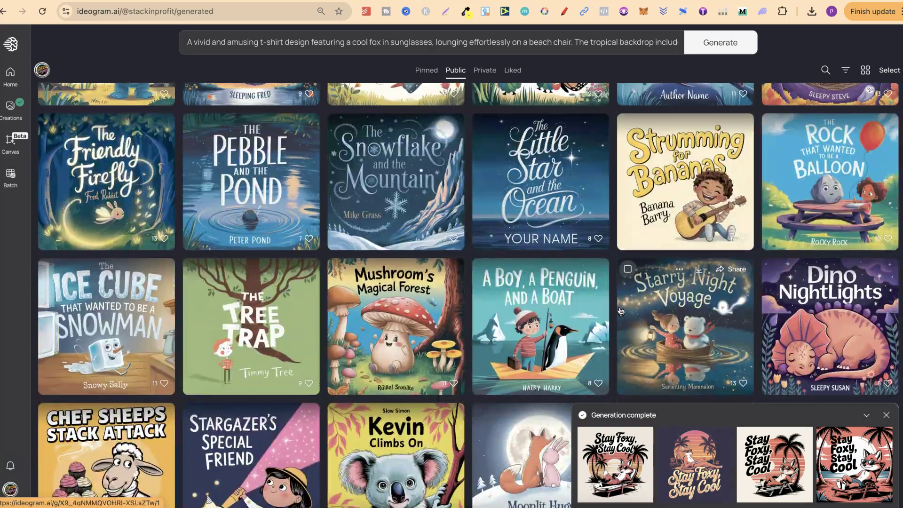
scroll(620, 311, "up", 5)
scroll(619, 311, "up", 10)
scroll(620, 310, "up", 10)
scroll(619, 310, "up", 10)
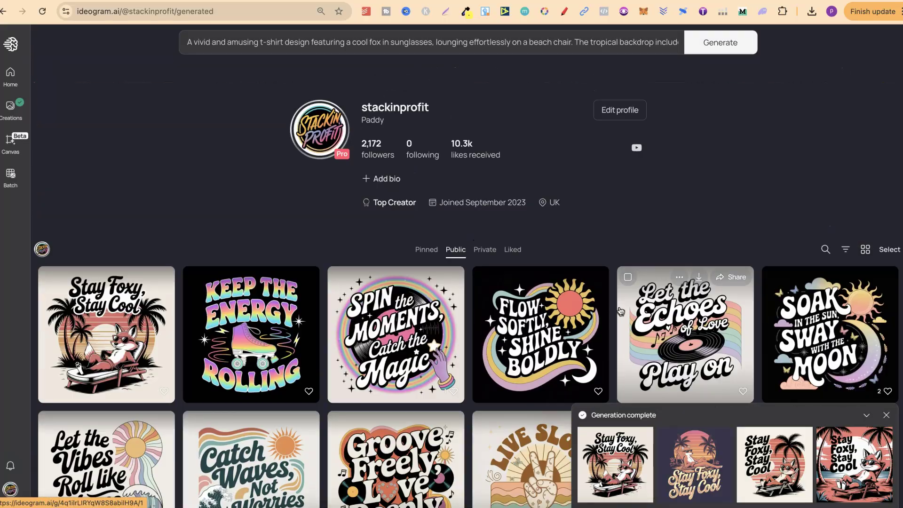
left_click(120, 344)
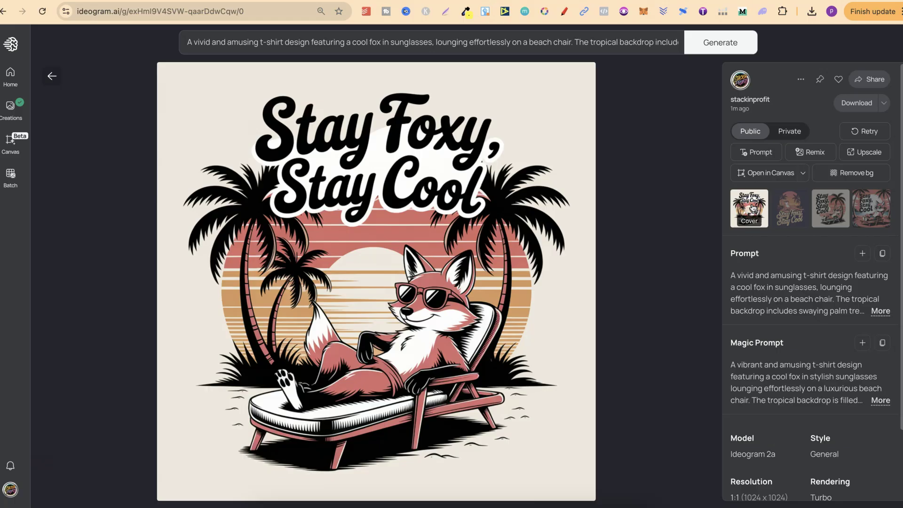
key("Right")
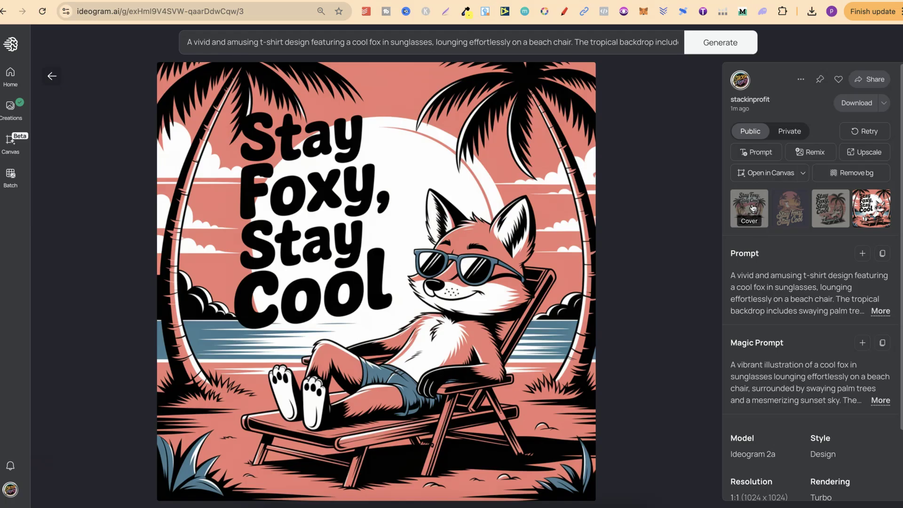
left_click(752, 208)
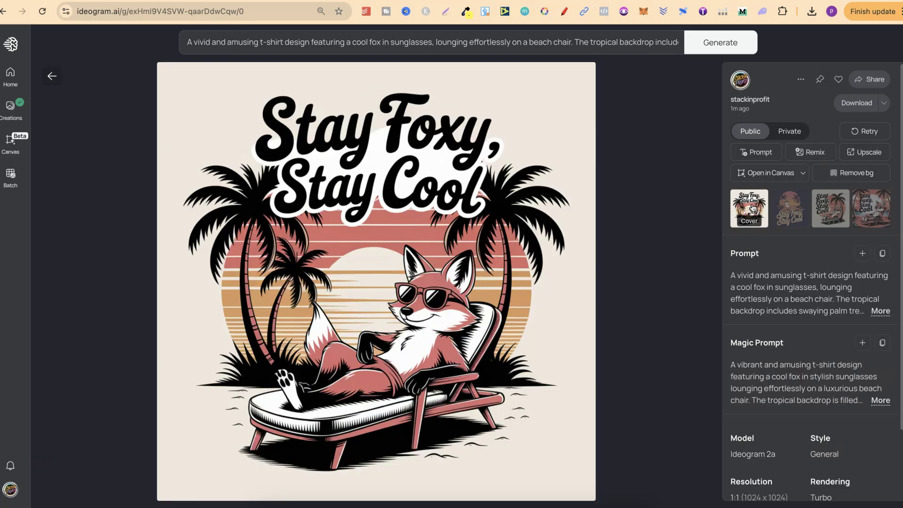
left_click(51, 76)
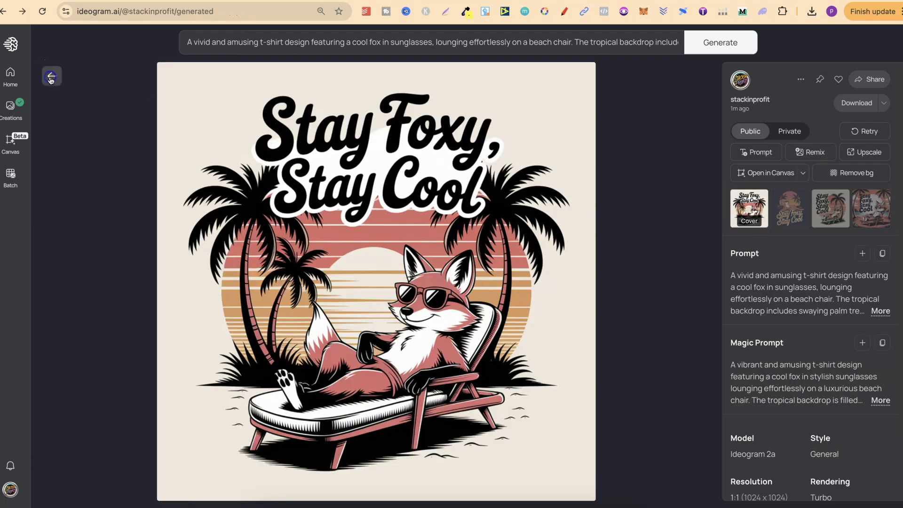
Step: Ask ChatGPT for 'another but also change up the color combination' and select the sloth reply
left_click(740, 2)
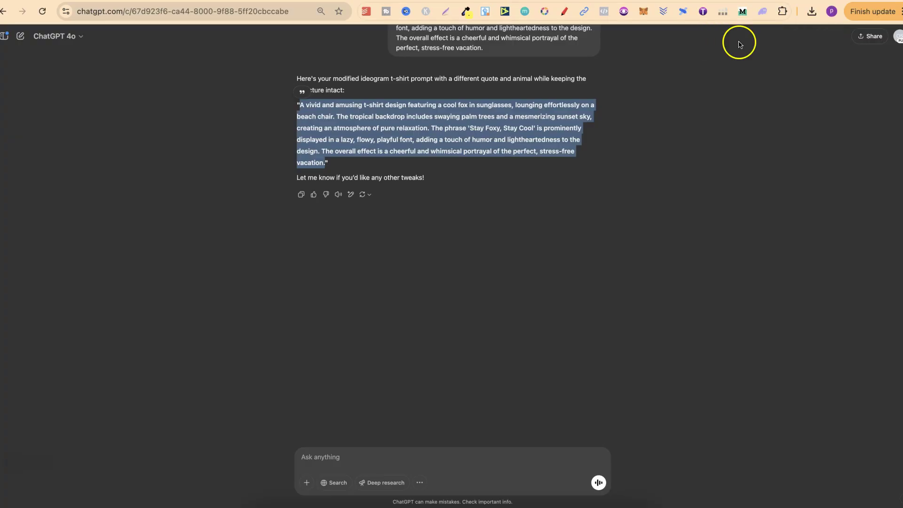
left_click(344, 456)
type("another")
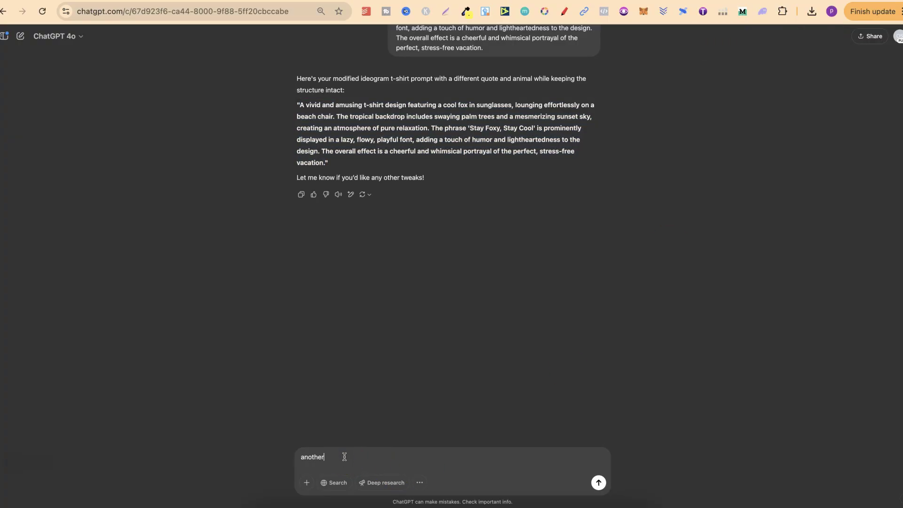
type("but also change up the color combinayion")
left_click(351, 456)
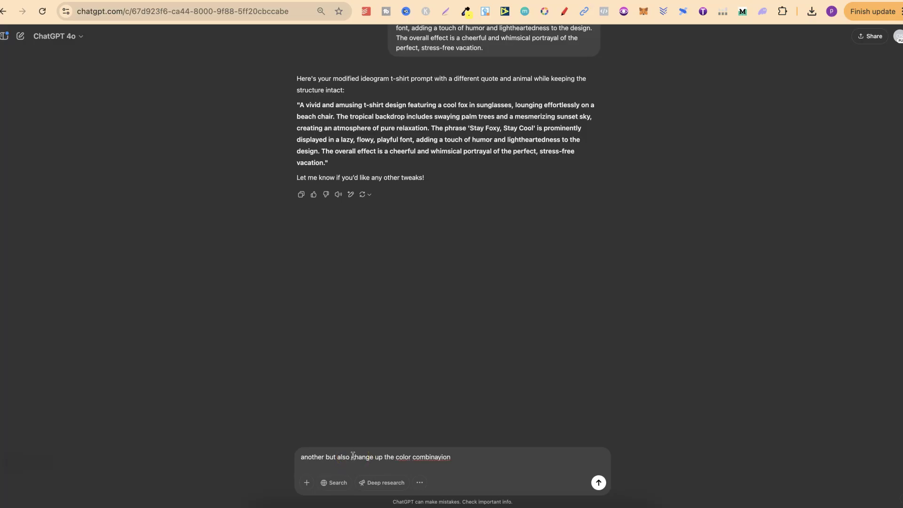
right_click(437, 457)
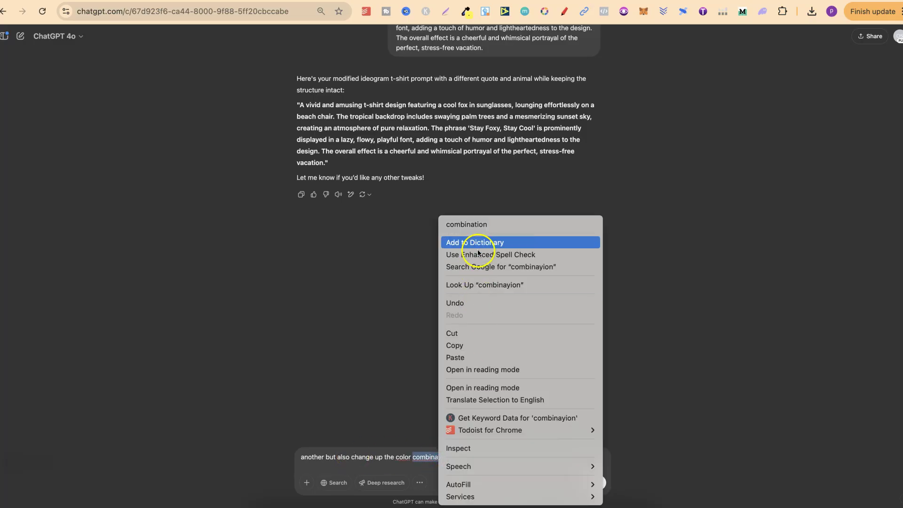
left_click(481, 225)
left_click(597, 484)
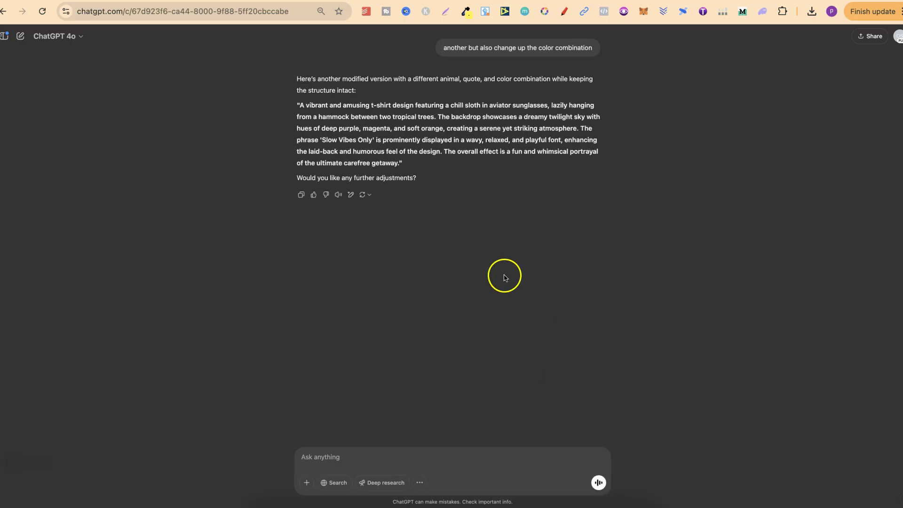
left_click_drag(385, 161, 301, 108)
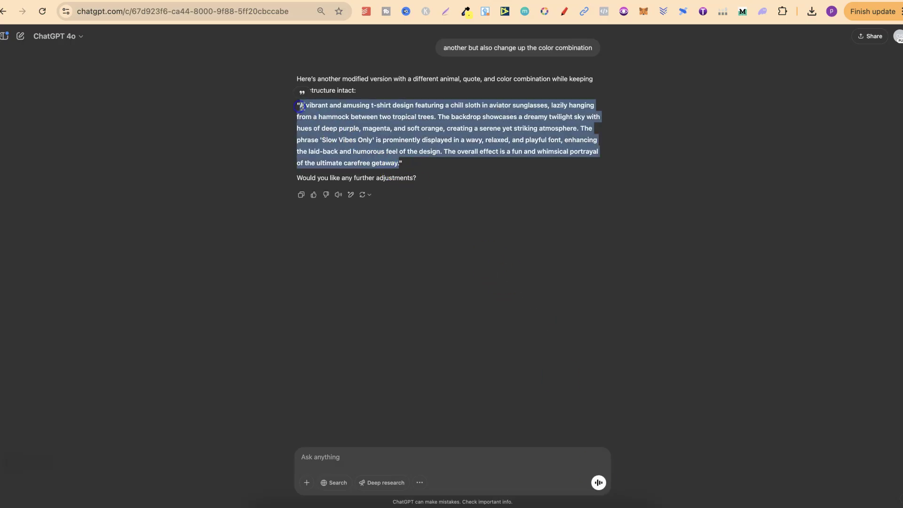
right_click(349, 104)
Step: Copy the sloth prompt, replace the fox prompt in Ideogram with it, and generate
left_click(379, 143)
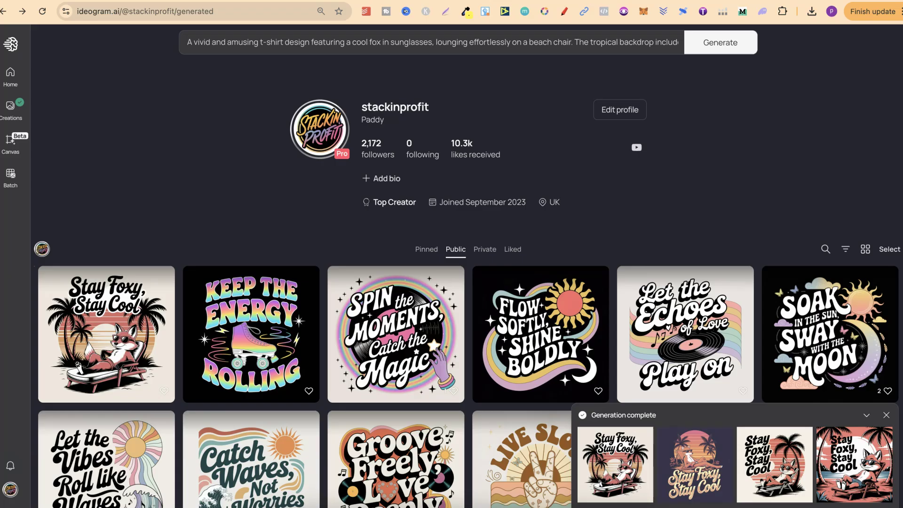
left_click(425, 45)
key("ctrl+a")
key("ctrl+v")
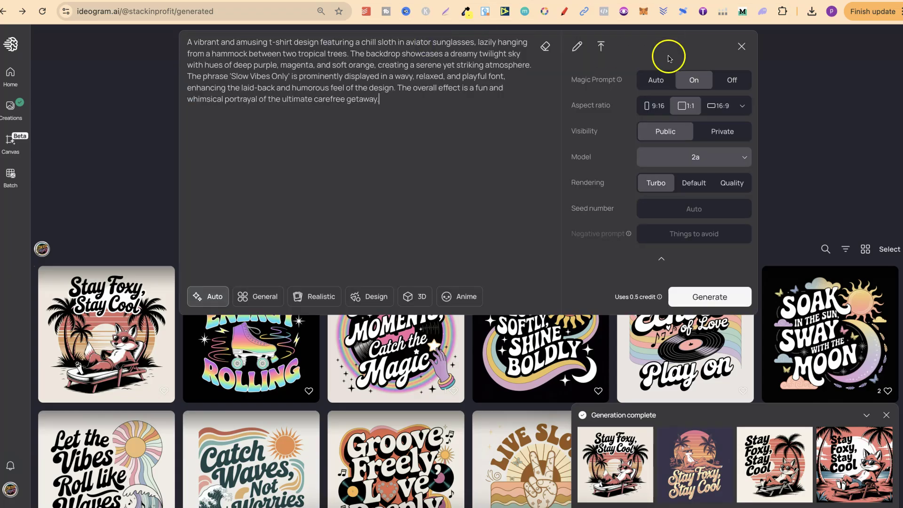
left_click(702, 298)
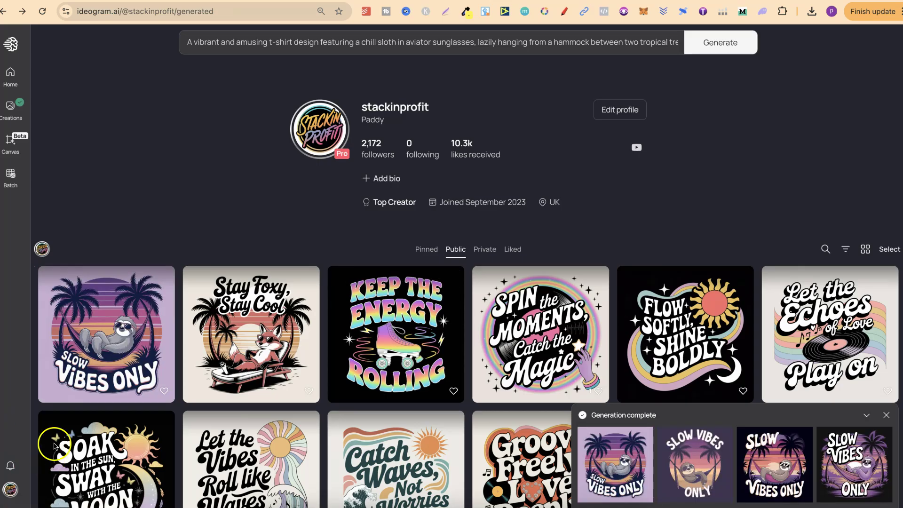
Step: Flip through the four 'Slow Vibes Only' sloth variants, then go back to the gallery
left_click(110, 334)
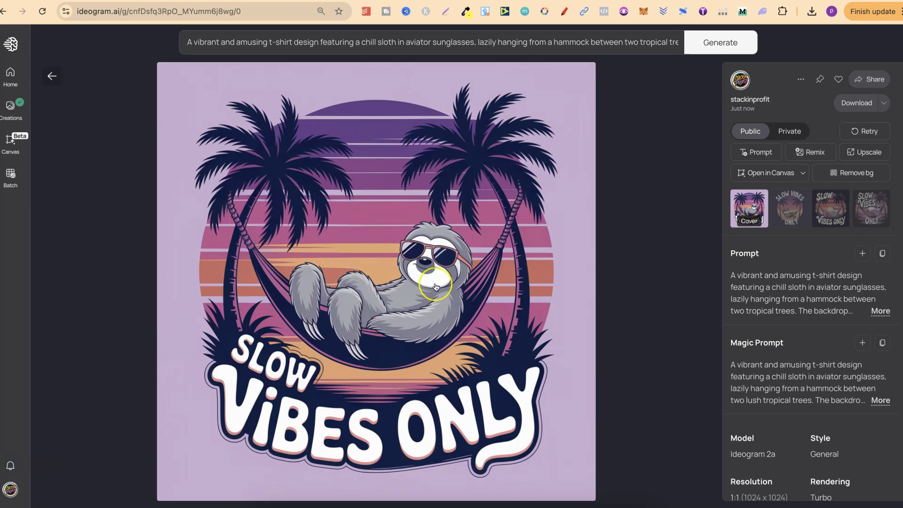
key("Right")
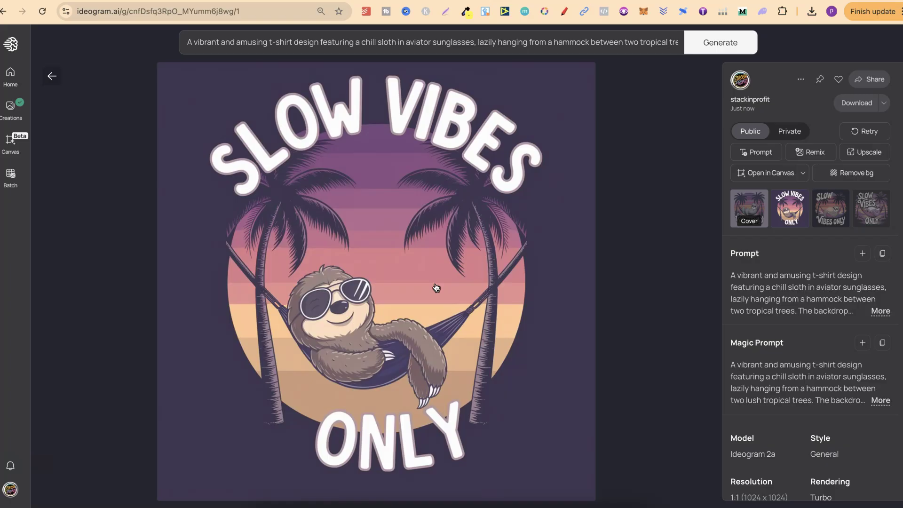
key("Right")
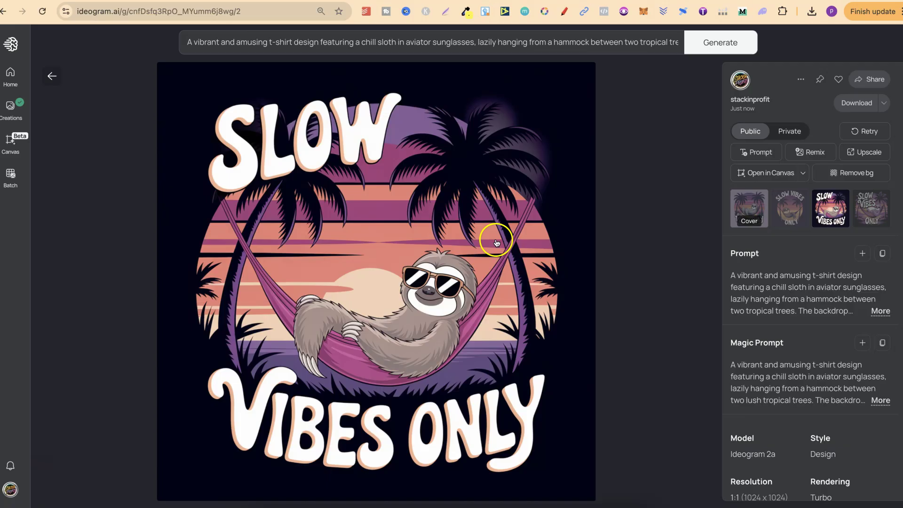
key("Right")
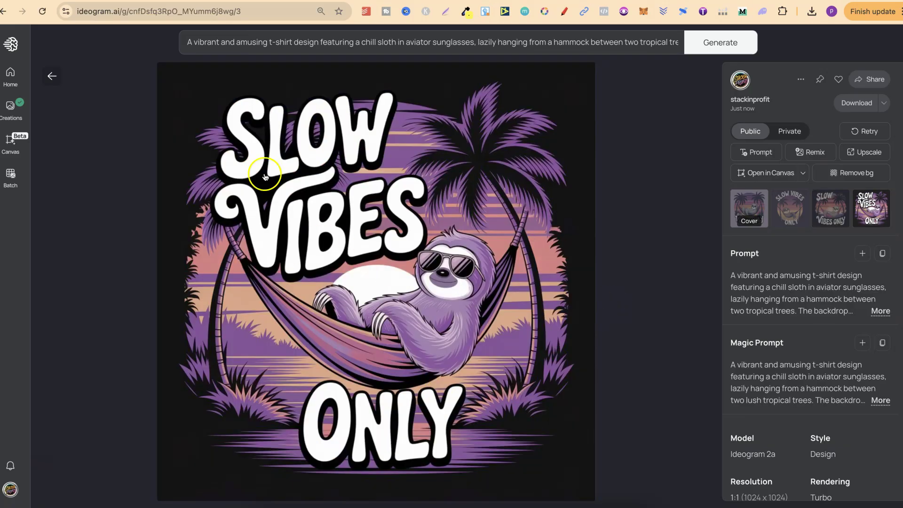
left_click(52, 76)
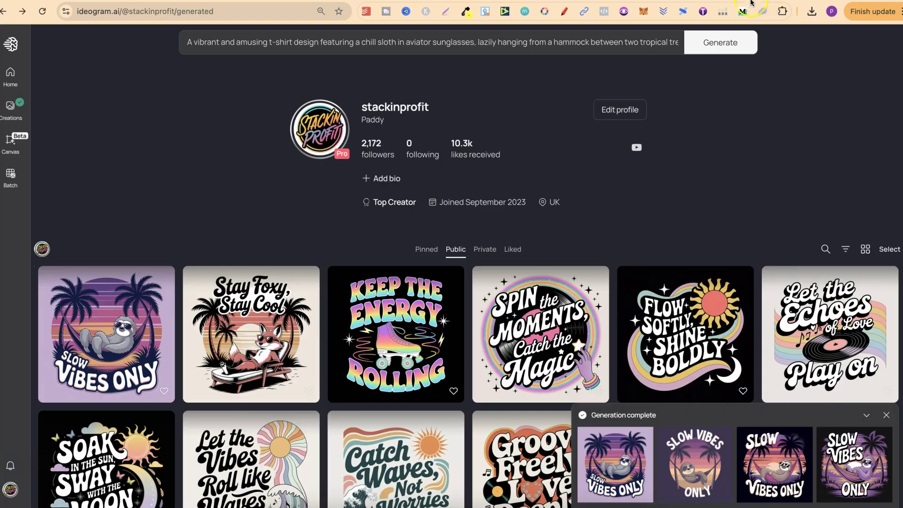
key("ctrl+Tab")
Step: Resend the previous request, edited to 'another but also make the background black'
left_click(489, 47)
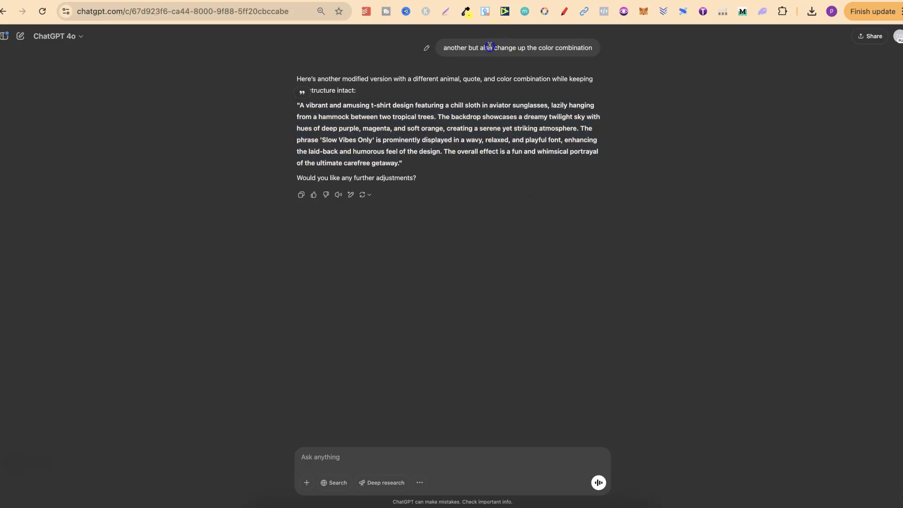
triple_click(489, 47)
right_click(494, 48)
left_click(507, 68)
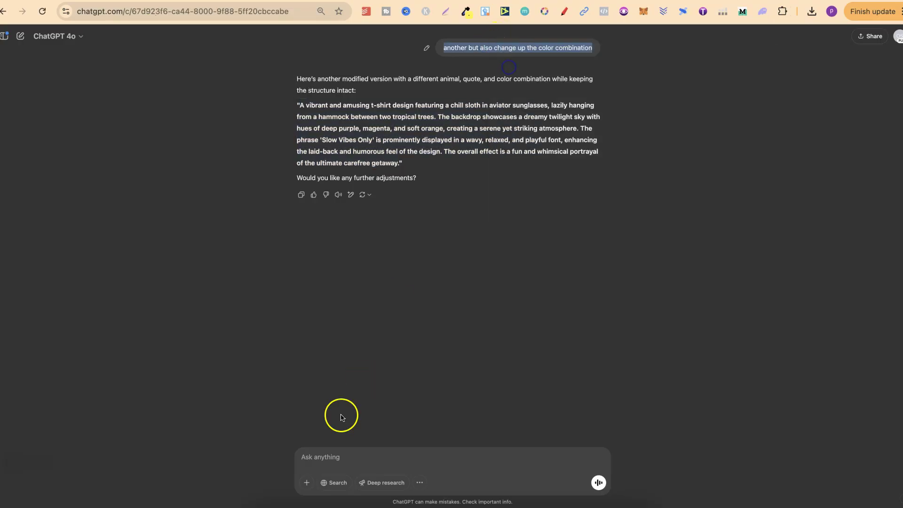
left_click(328, 454)
key("ctrl+v")
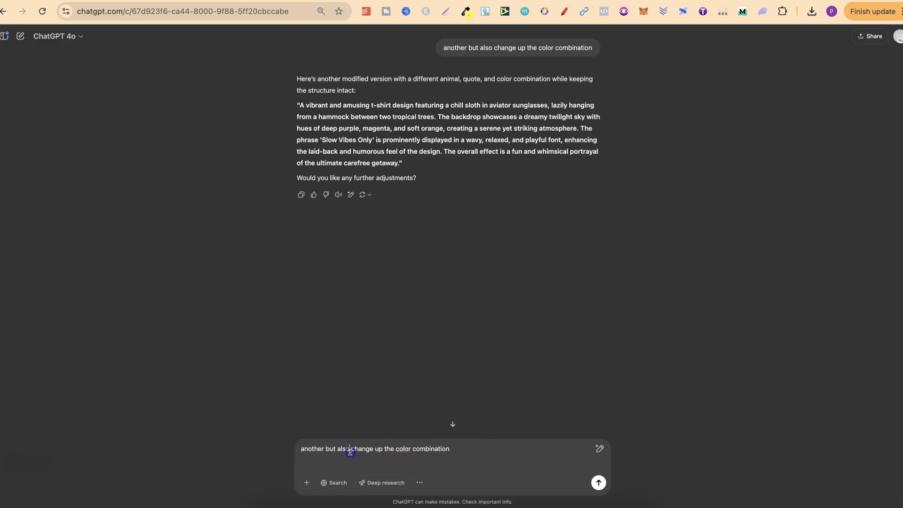
left_click_drag(349, 452, 502, 449)
type("make the background black")
left_click(593, 478)
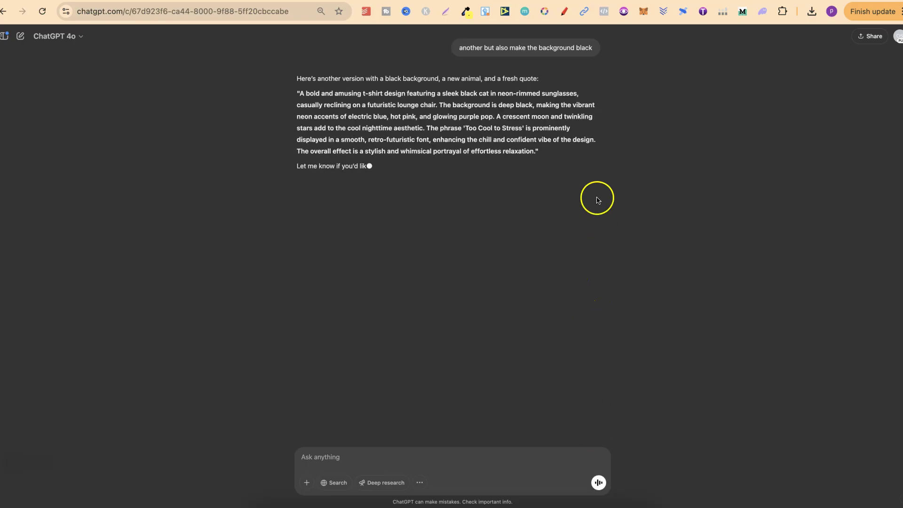
Step: Copy ChatGPT's black-background 'Too Cool to Stress' neon-sunglasses cat prompt
left_click_drag(536, 152, 299, 97)
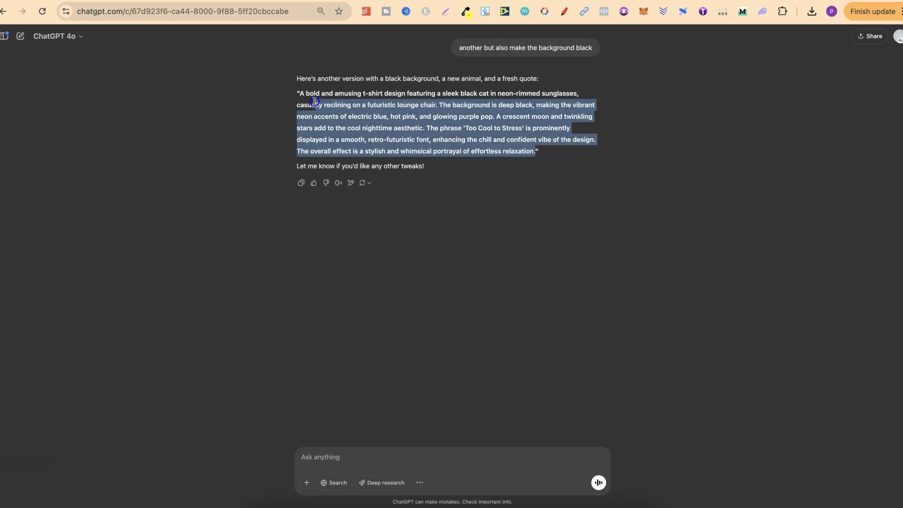
right_click(381, 113)
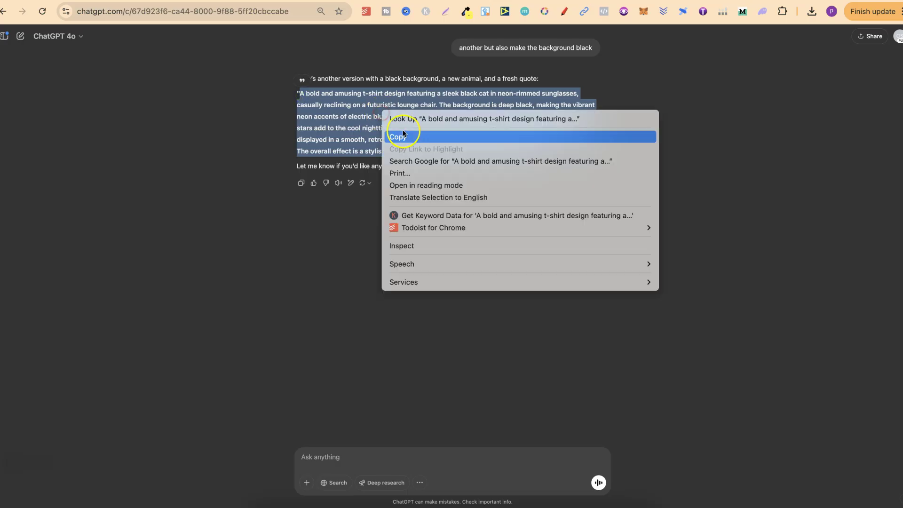
left_click(403, 130)
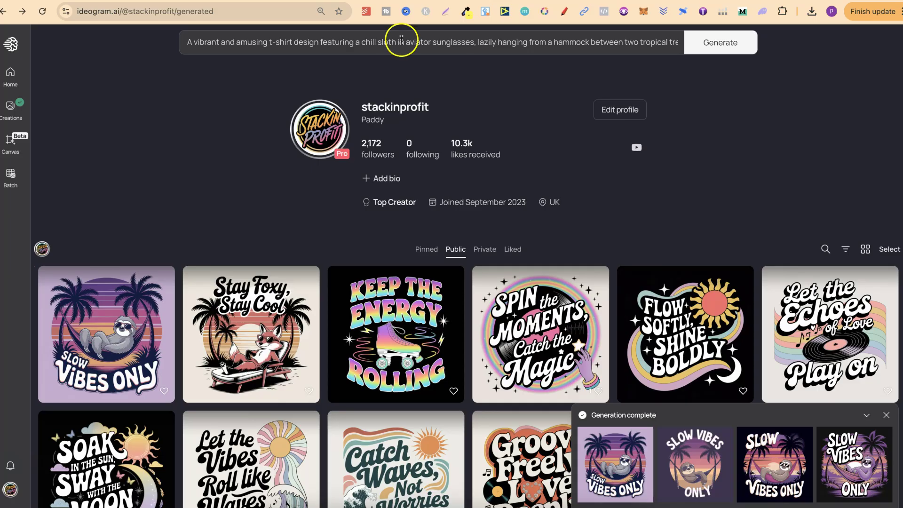
Step: Replace the sloth prompt with the black cat prompt and generate four designs
left_click(401, 40)
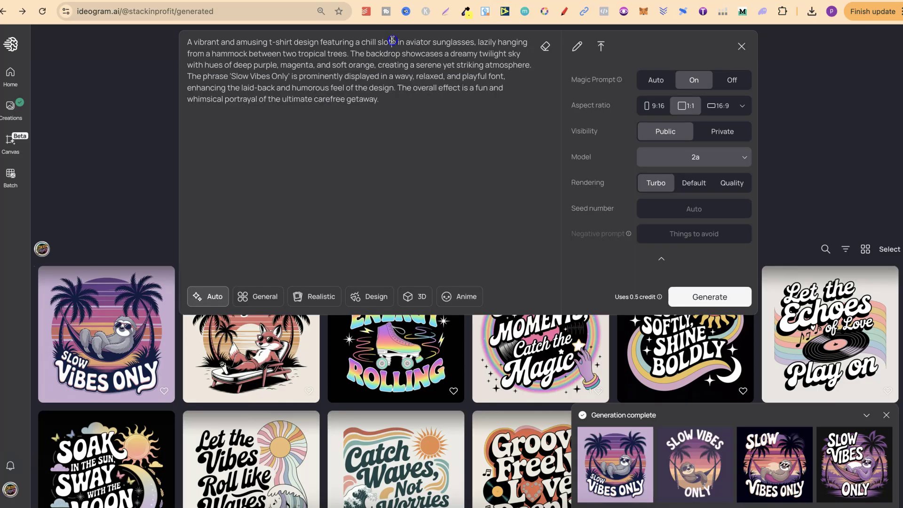
key("super+a")
key("super+v")
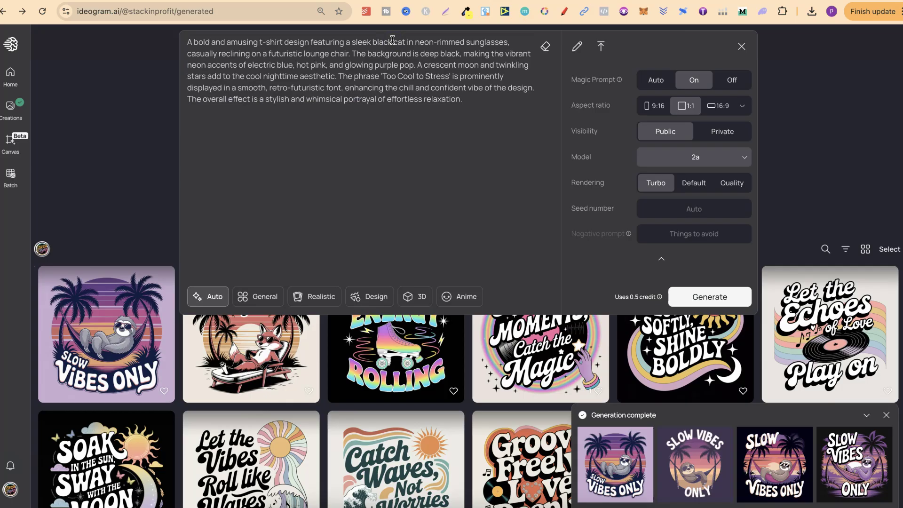
left_click(709, 297)
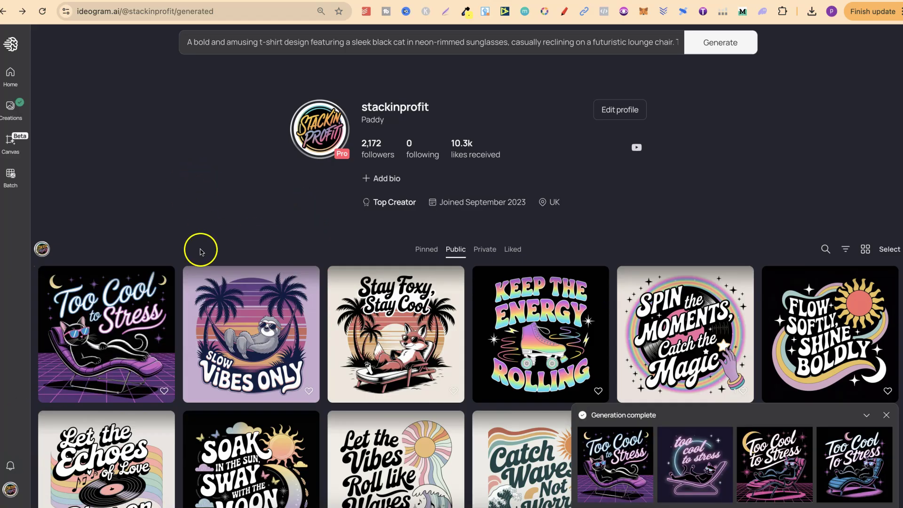
Step: View three 'Too Cool to Stress' cat variants, then return to the profile gallery
left_click(113, 322)
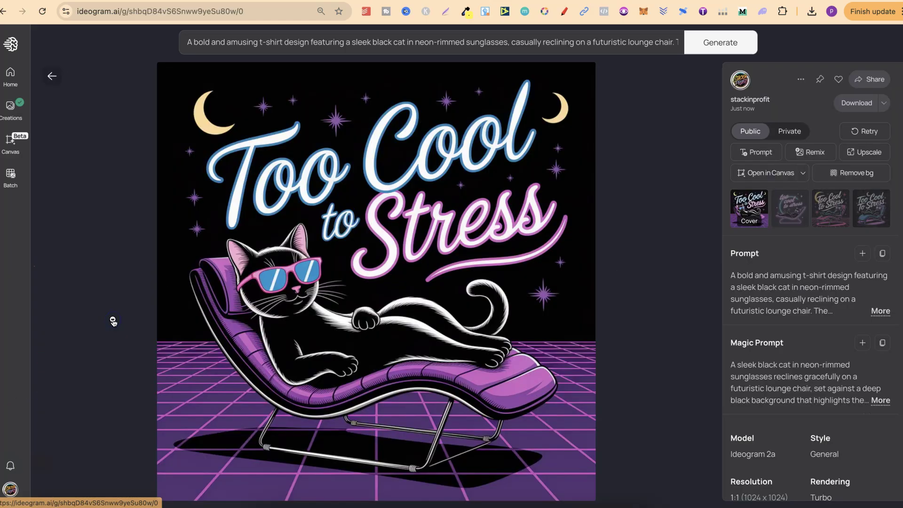
key("Right")
key("Right")
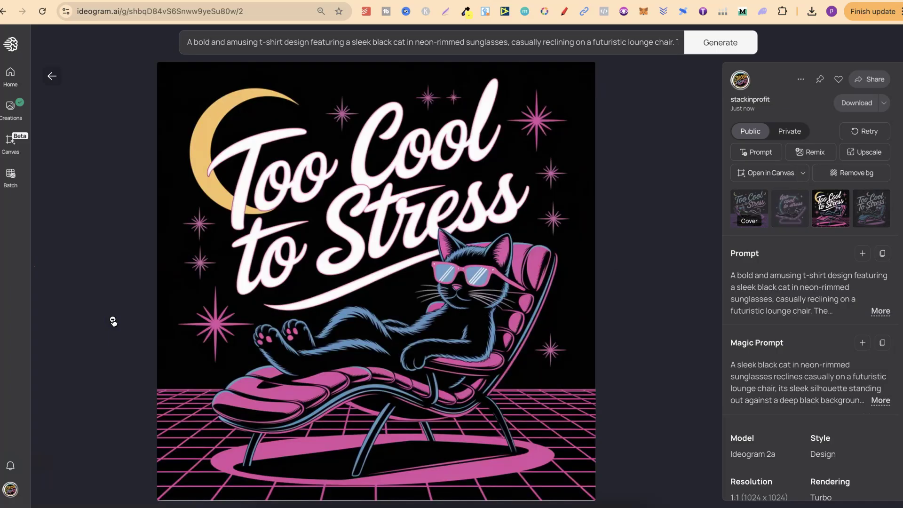
key("Right")
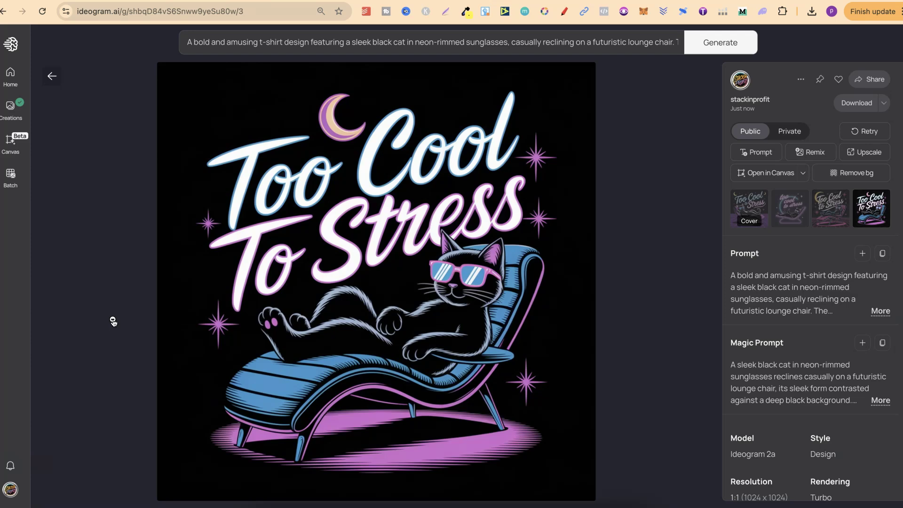
left_click(51, 75)
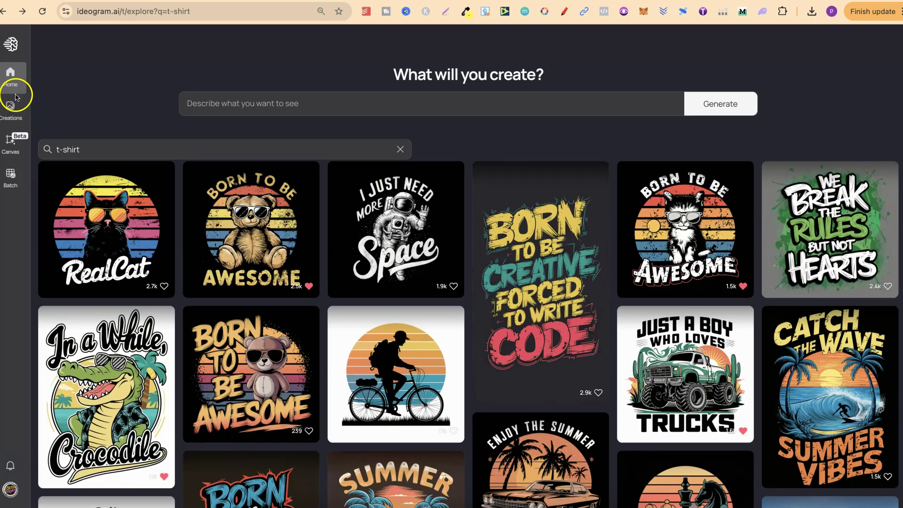
scroll(628, 285, "down", 3)
scroll(630, 287, "down", 5)
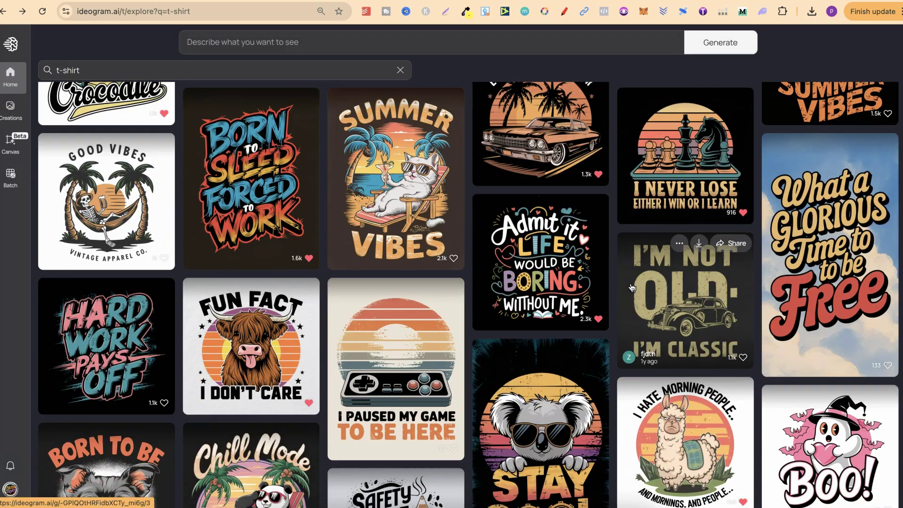
scroll(632, 287, "down", 3)
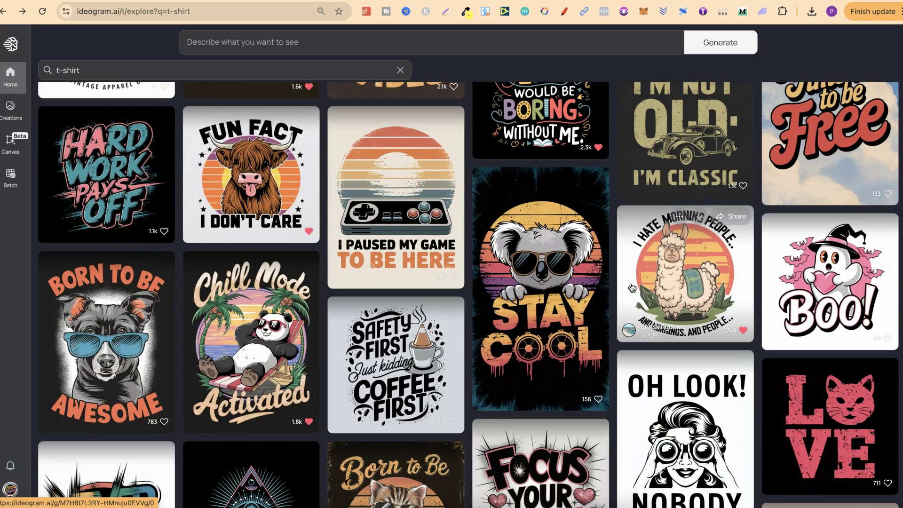
scroll(631, 287, "down", 5)
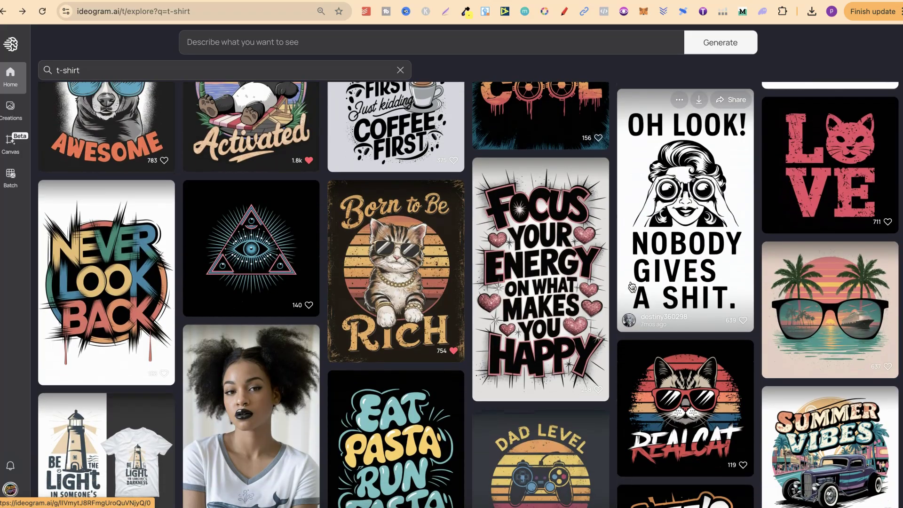
scroll(631, 286, "down", 3)
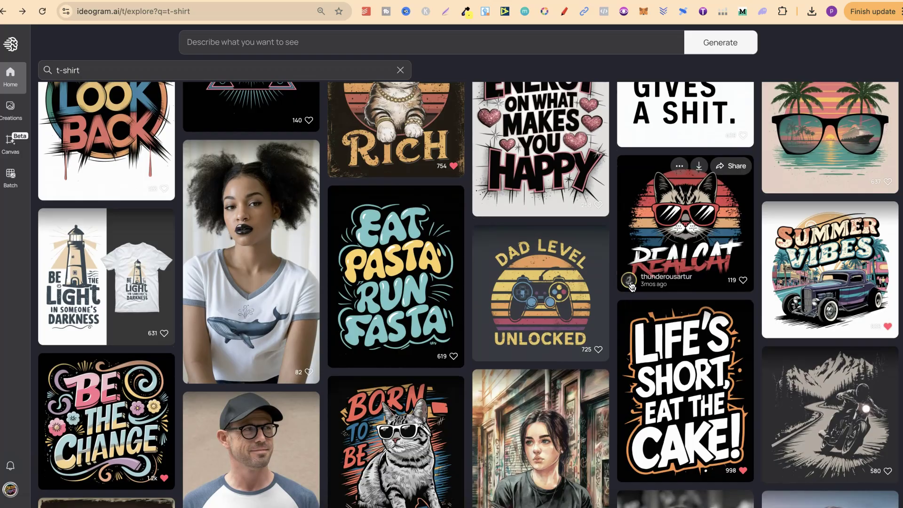
scroll(631, 287, "up", 1)
scroll(631, 287, "up", 5)
scroll(631, 287, "up", 1)
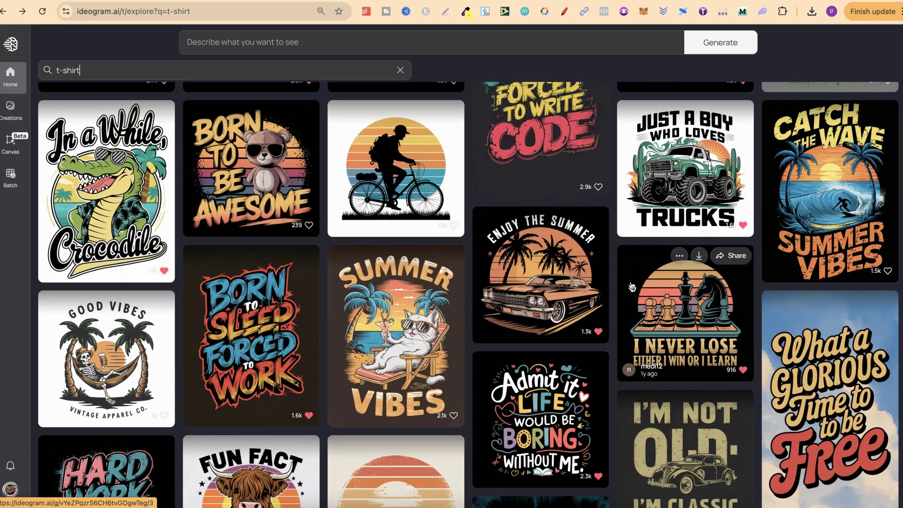
scroll(631, 288, "up", 3)
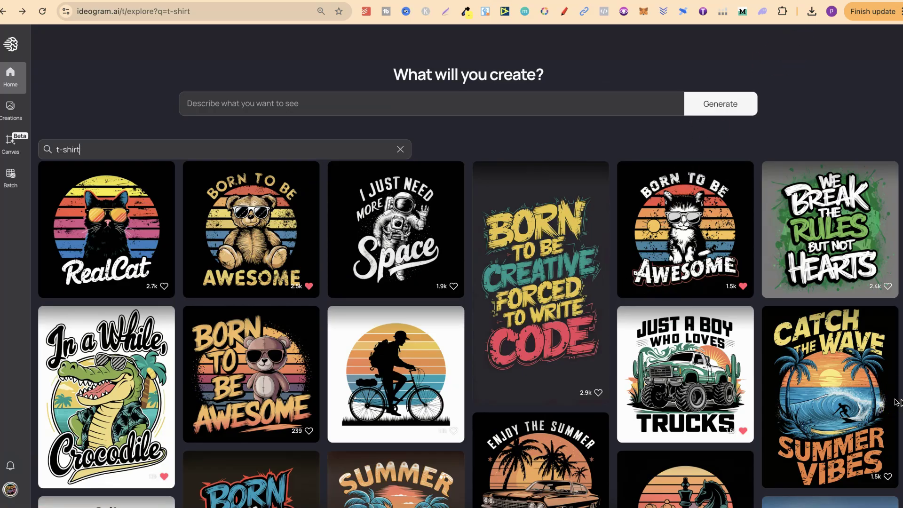
scroll(897, 402, "down", 3)
scroll(897, 402, "down", 1)
scroll(897, 403, "down", 3)
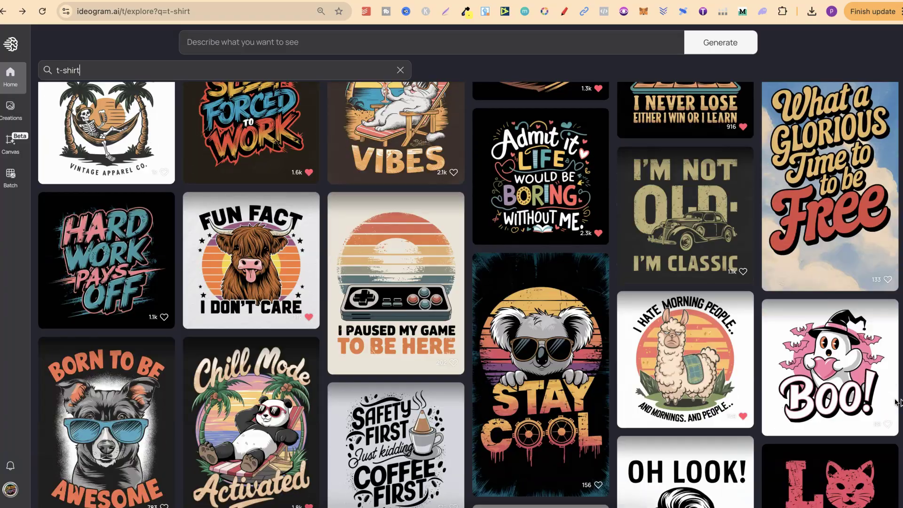
scroll(897, 402, "down", 1)
scroll(897, 403, "down", 4)
scroll(898, 402, "down", 1)
scroll(897, 402, "down", 2)
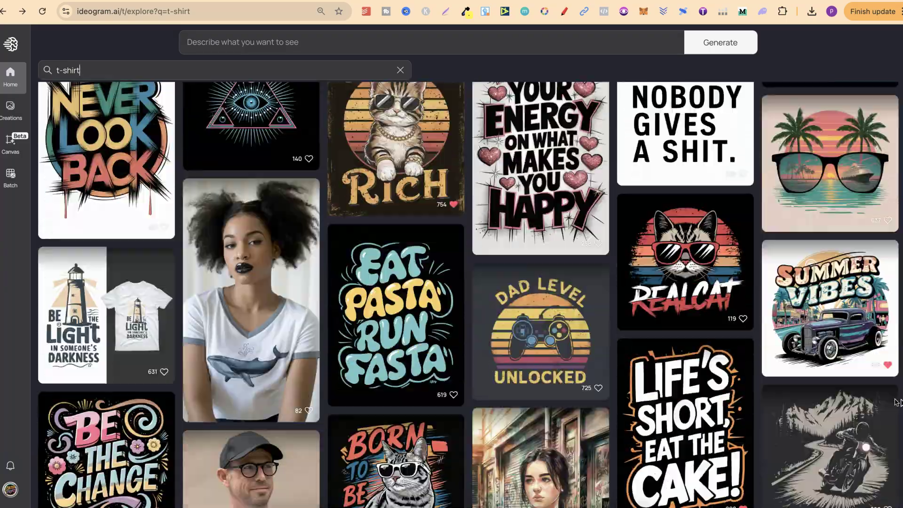
scroll(897, 402, "down", 1)
scroll(897, 402, "down", 2)
scroll(897, 402, "down", 1)
scroll(897, 403, "down", 2)
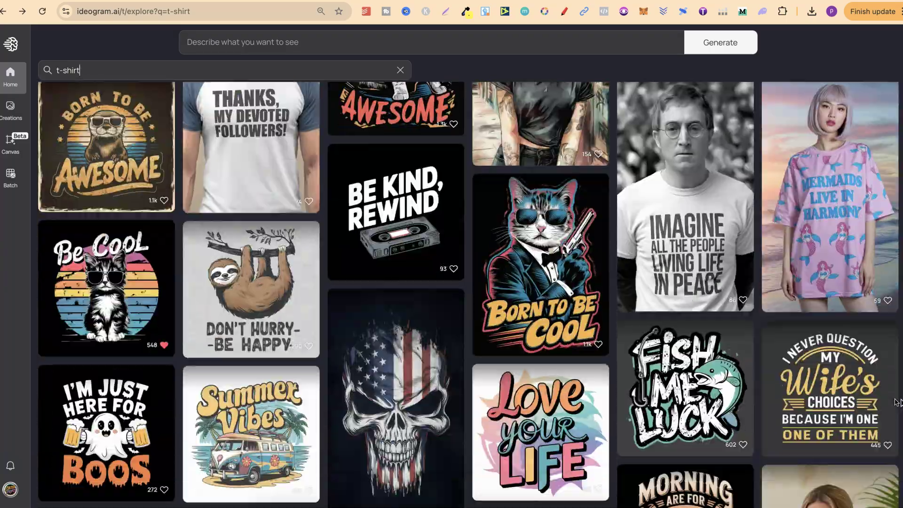
scroll(898, 402, "down", 1)
scroll(898, 403, "down", 3)
scroll(897, 402, "down", 2)
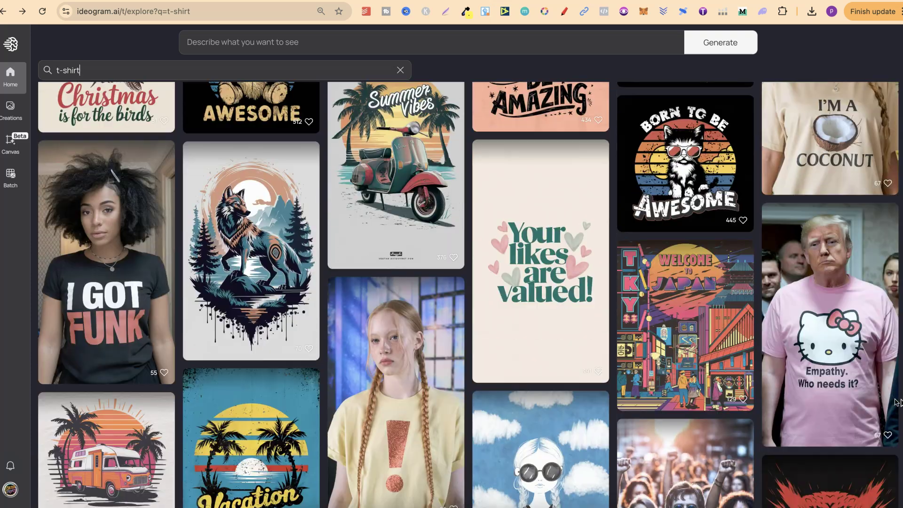